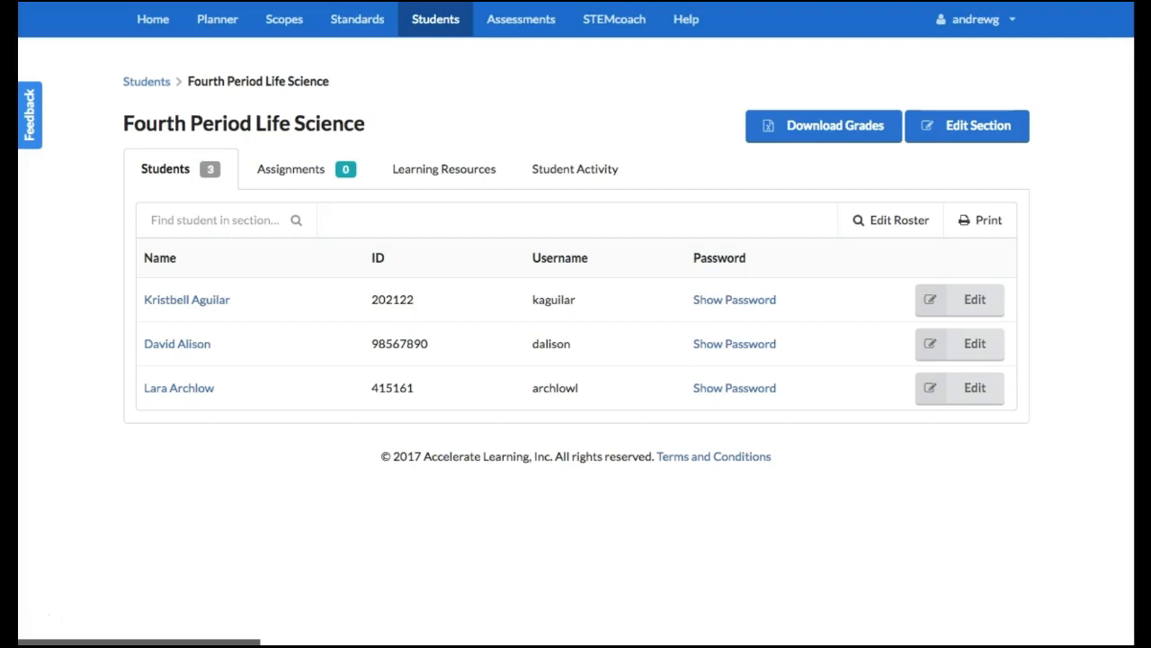
# Filter the scopes by the Middle School Physical Science grade and open the Chemical Properties and Interactions scope
pyautogui.click(286, 33)
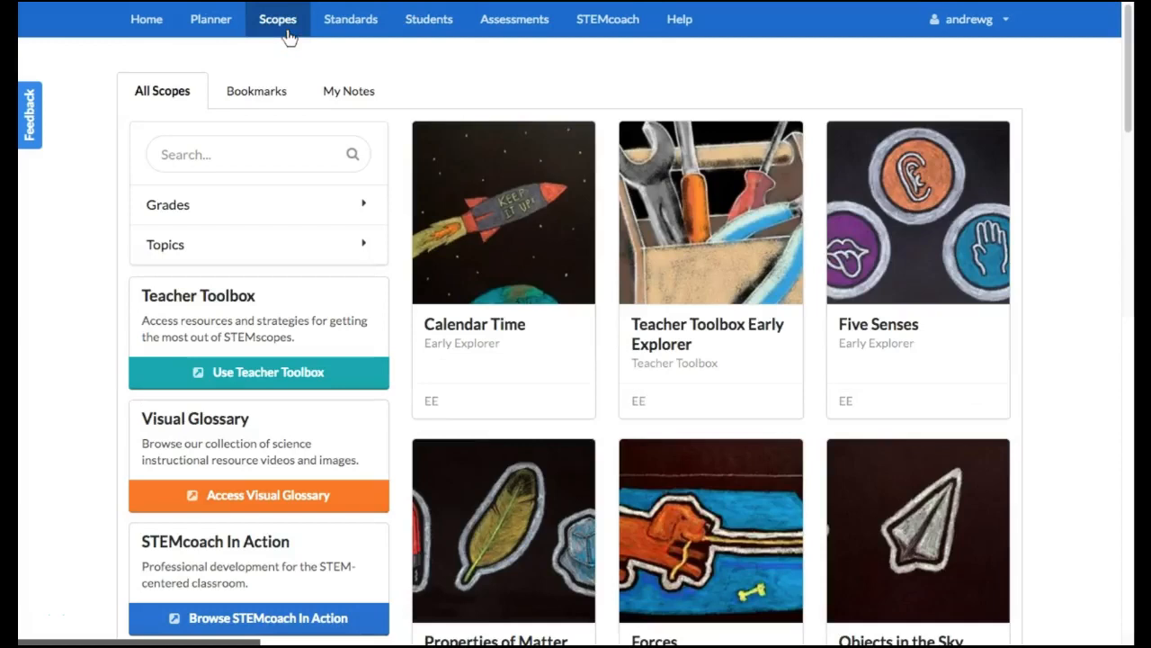
pyautogui.click(306, 202)
pyautogui.scroll(-4, 558, 390)
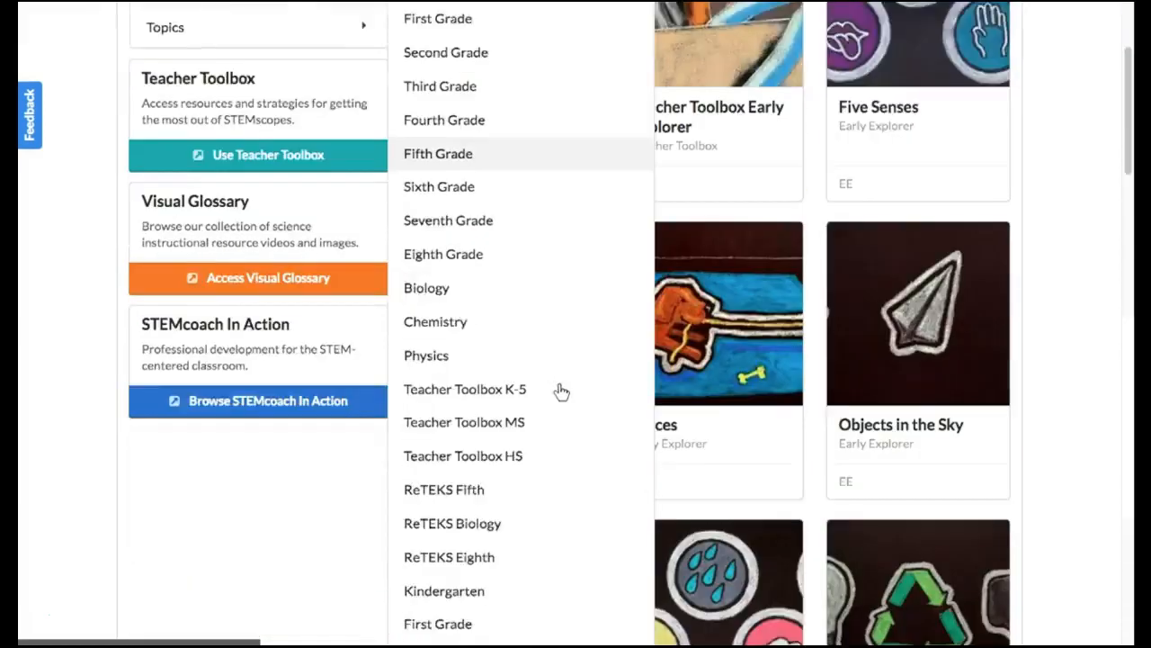
pyautogui.scroll(-3, 504, 545)
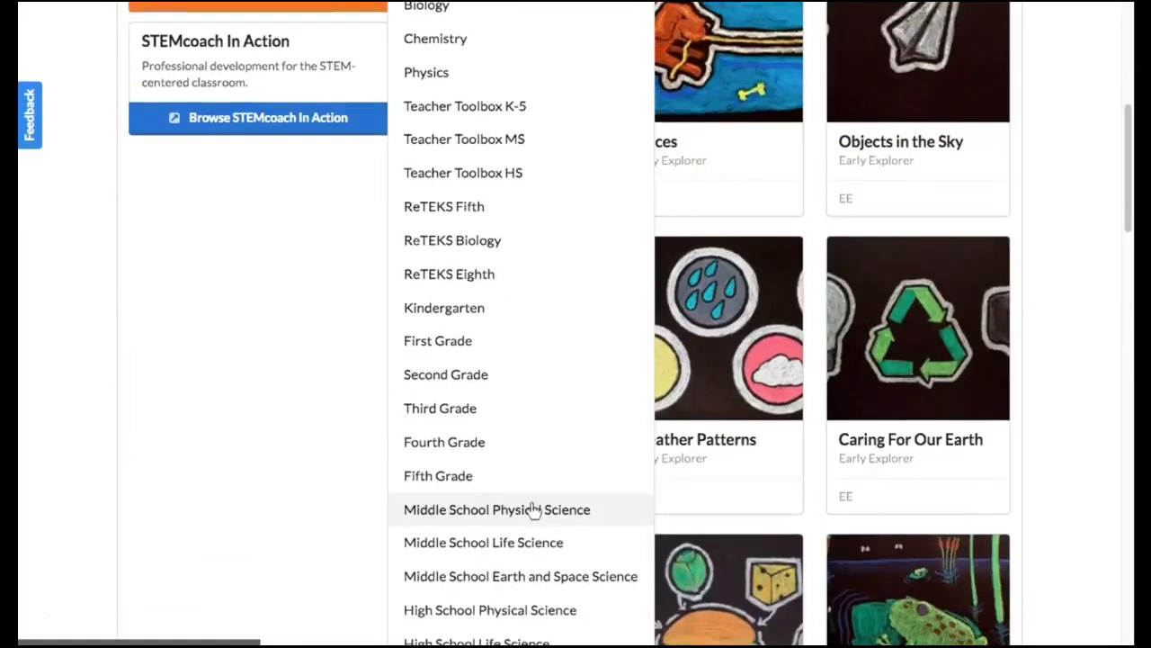
pyautogui.click(531, 509)
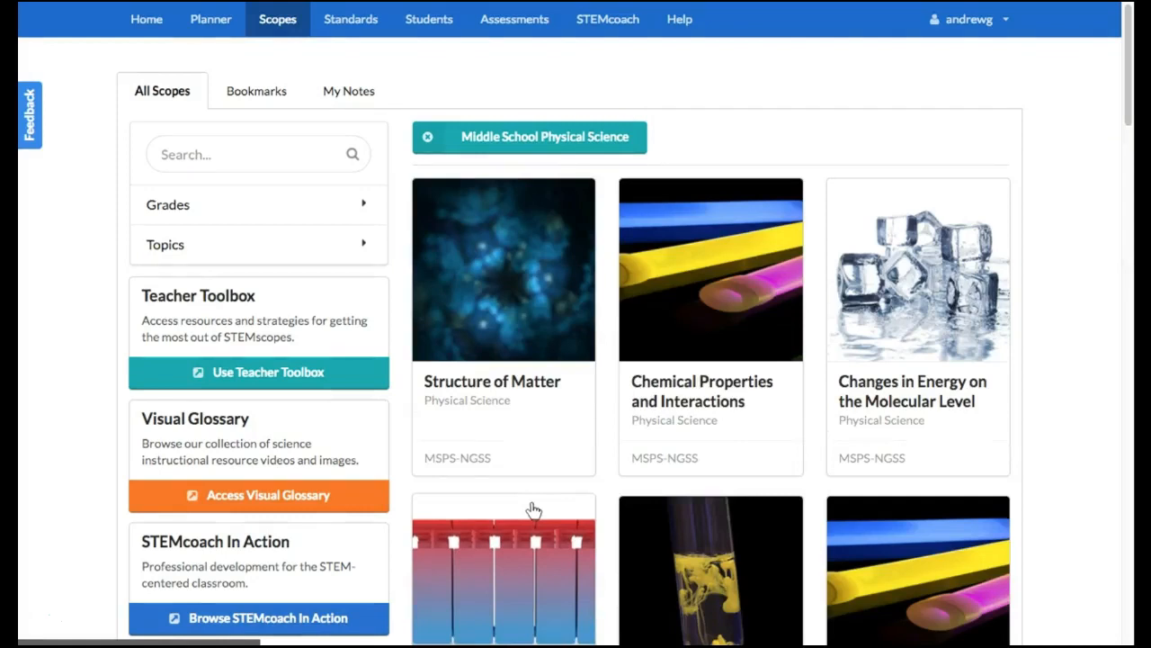
pyautogui.click(696, 275)
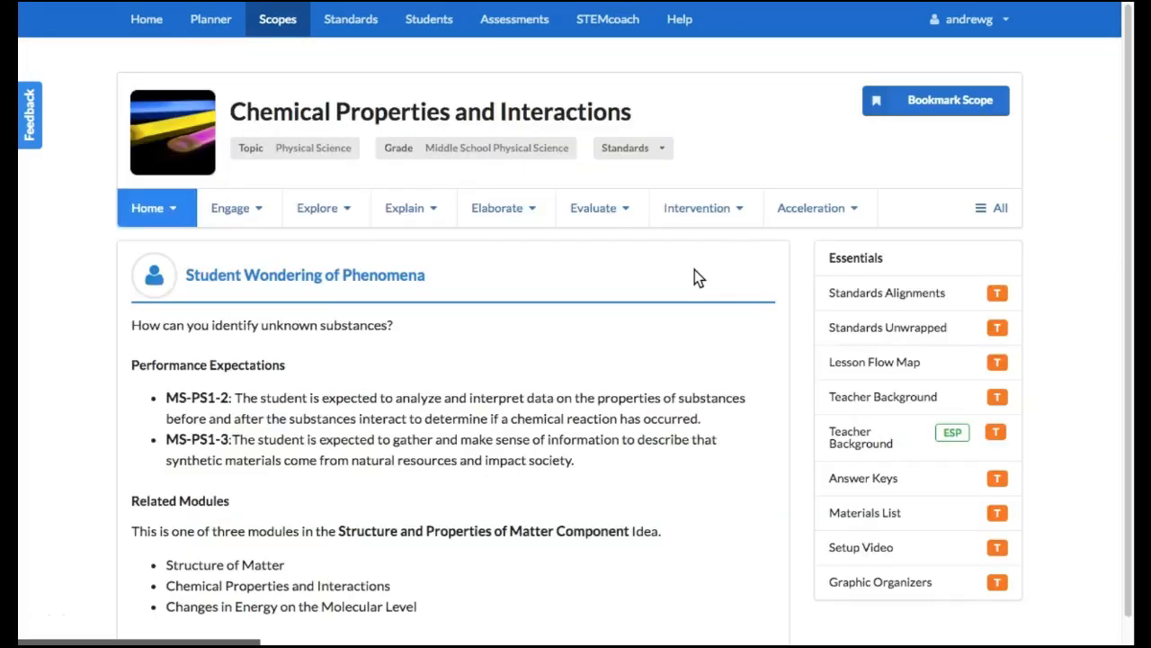
# View the teacher version of the Explore activity Do 1: Pure Substances, and switch to its student version
pyautogui.moveTo(362, 201)
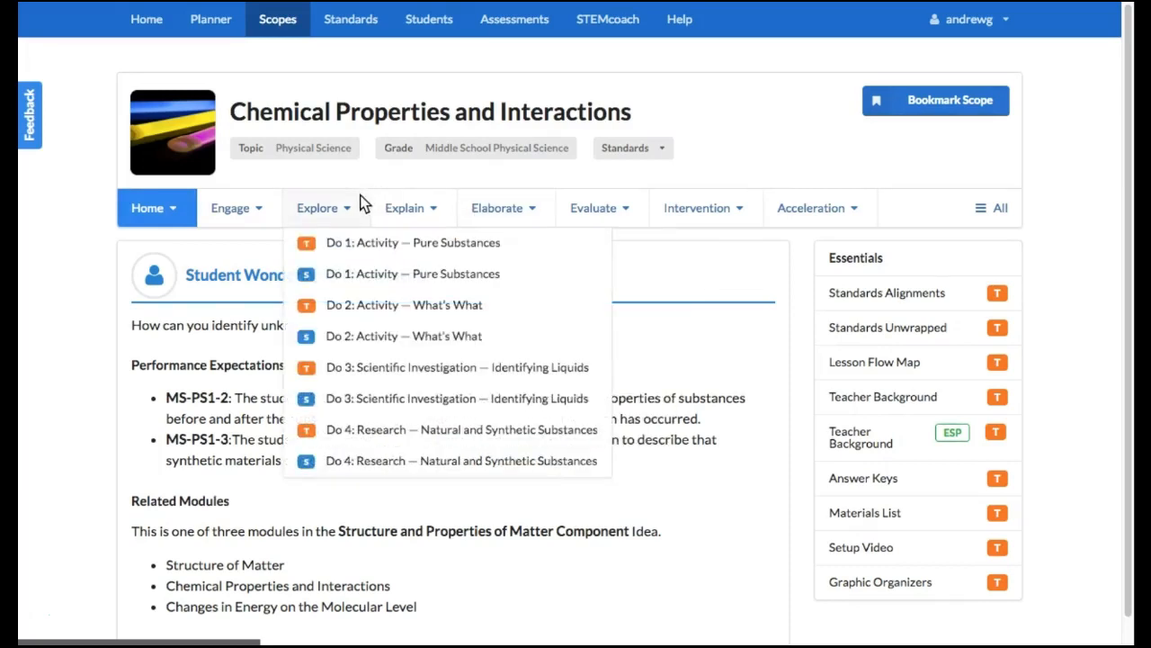
pyautogui.click(361, 247)
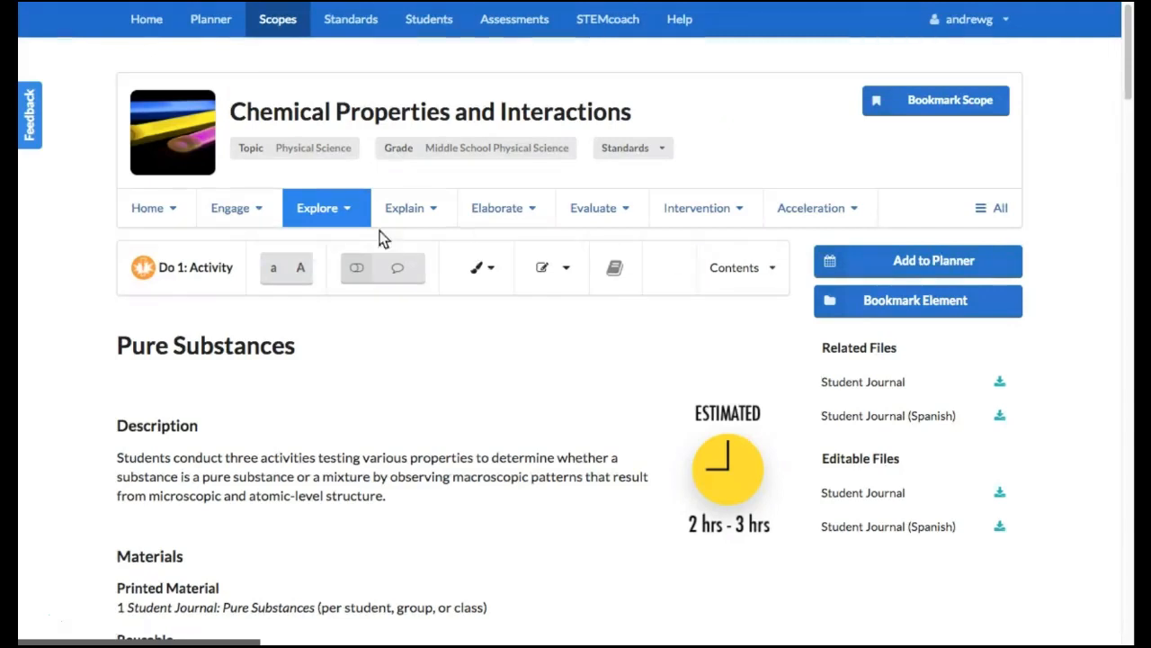
pyautogui.click(358, 218)
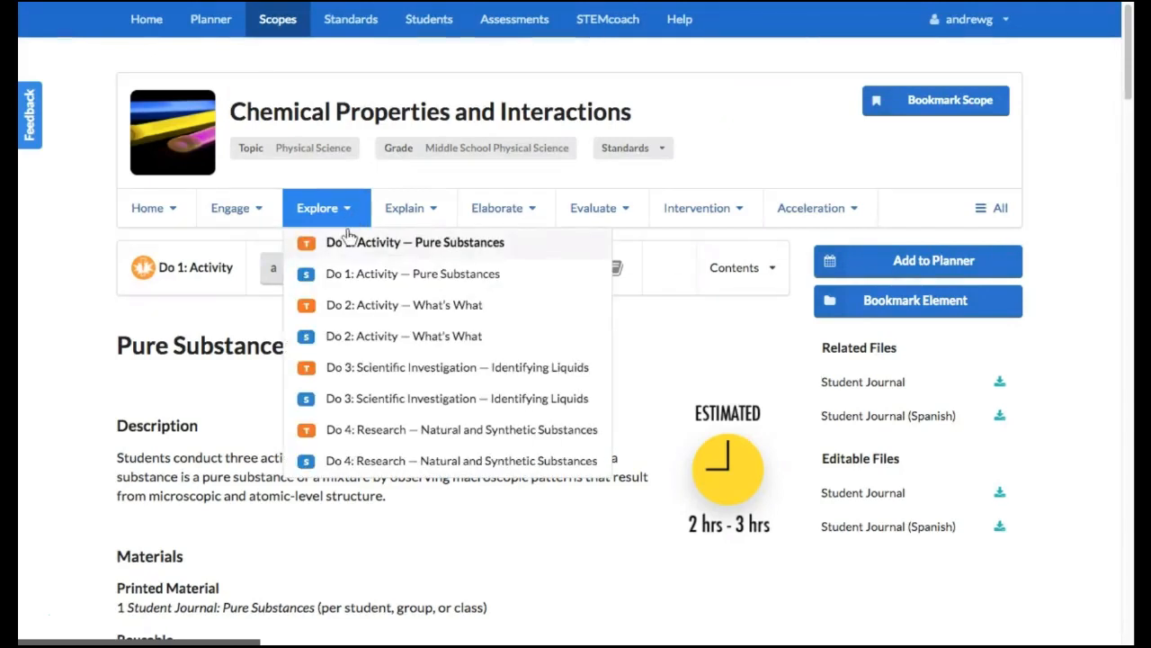
pyautogui.click(351, 283)
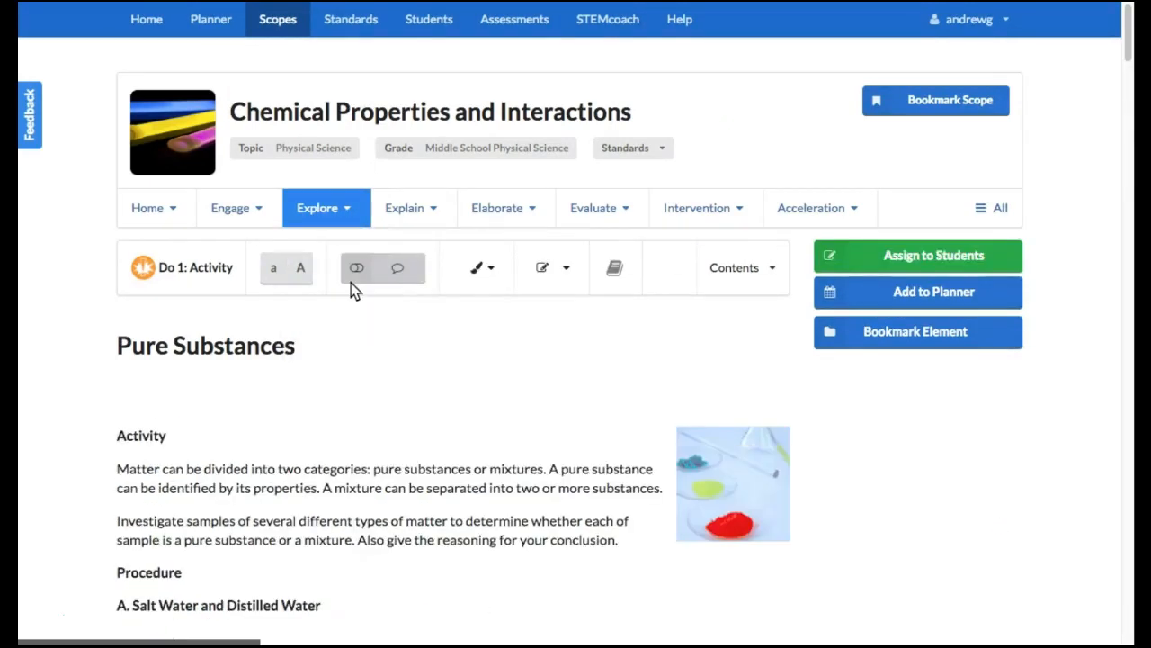
# Start assigning the activity to students and choose Fourth Period Life Science as the receiving section
pyautogui.click(934, 258)
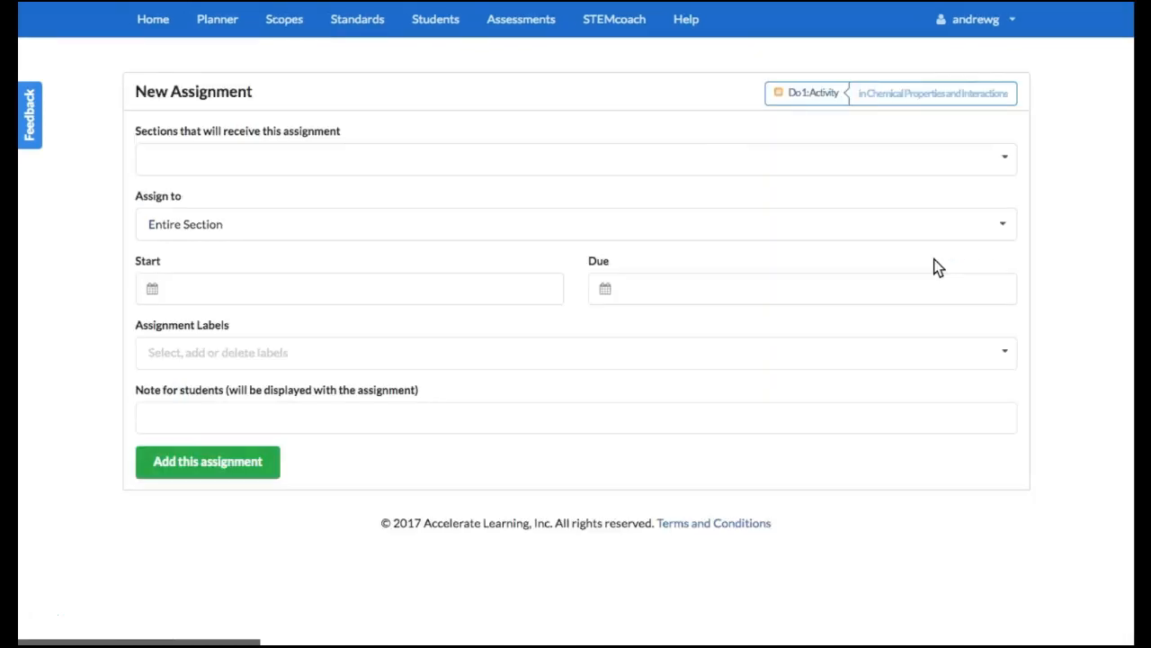
pyautogui.click(800, 166)
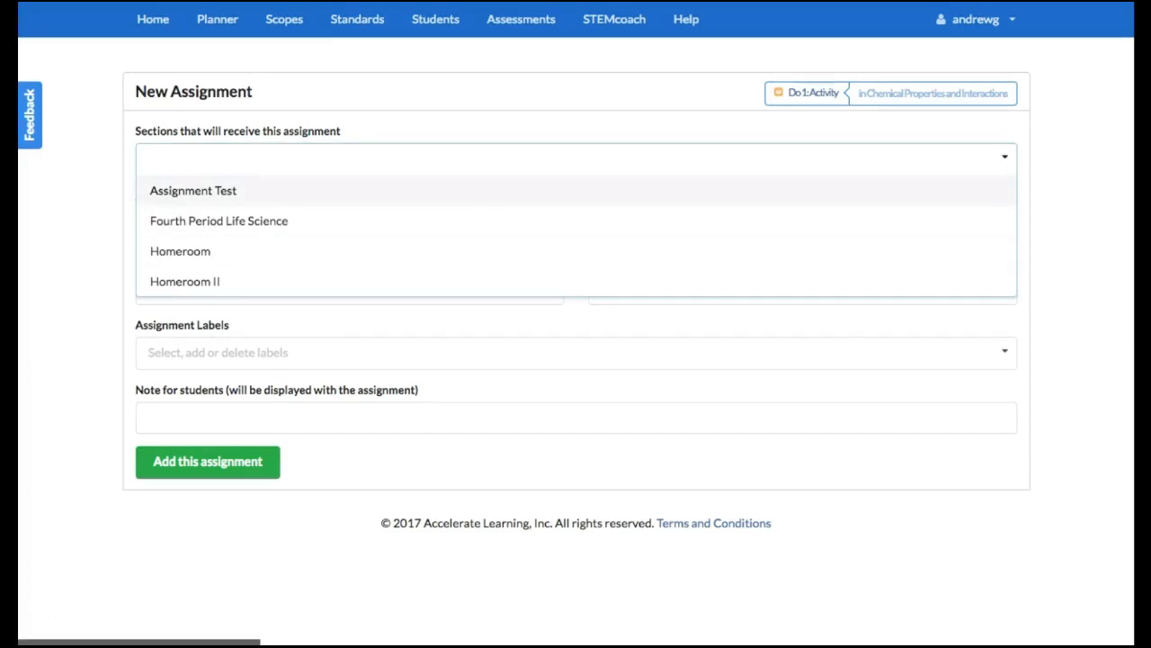
pyautogui.click(337, 225)
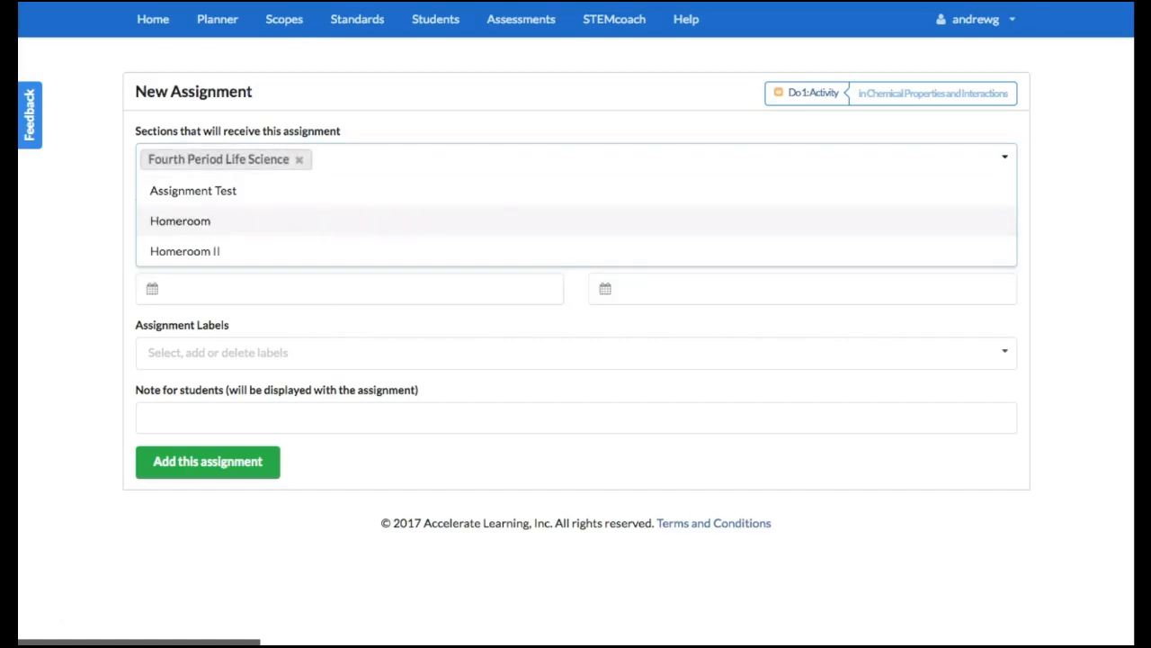
# Add the Assignment Test, Homeroom II and Homeroom sections as further recipients of the assignment
pyautogui.click(334, 201)
pyautogui.click(333, 221)
pyautogui.click(336, 198)
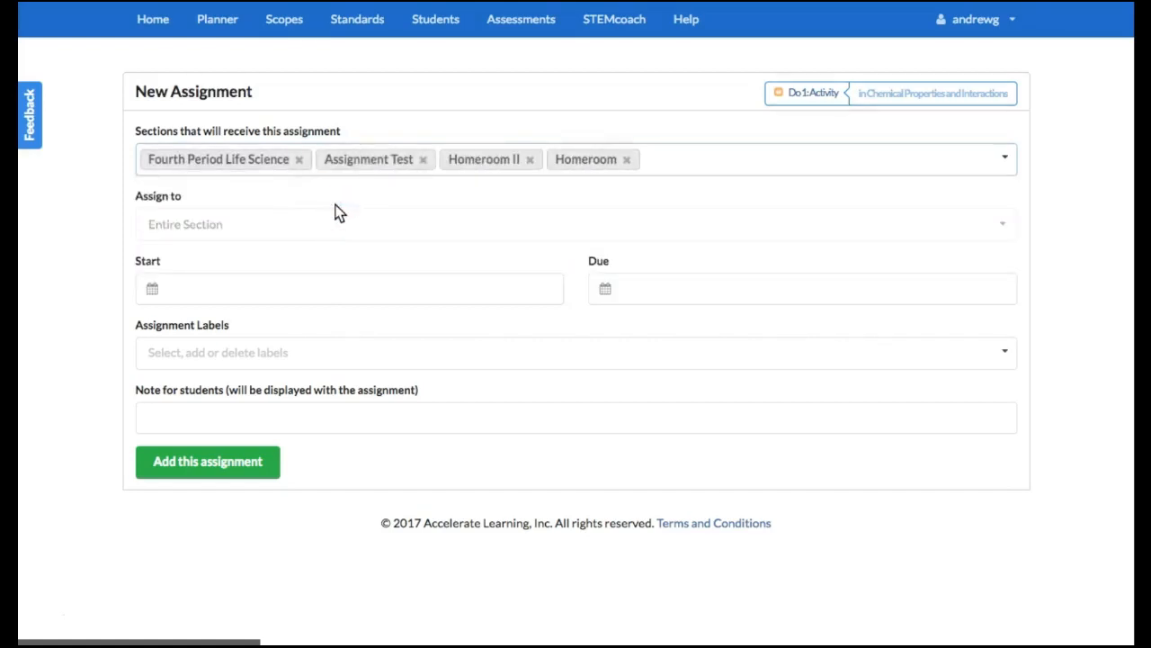
# Remove Assignment Test, Homeroom II and Homeroom from the sections receiving the assignment
pyautogui.click(427, 163)
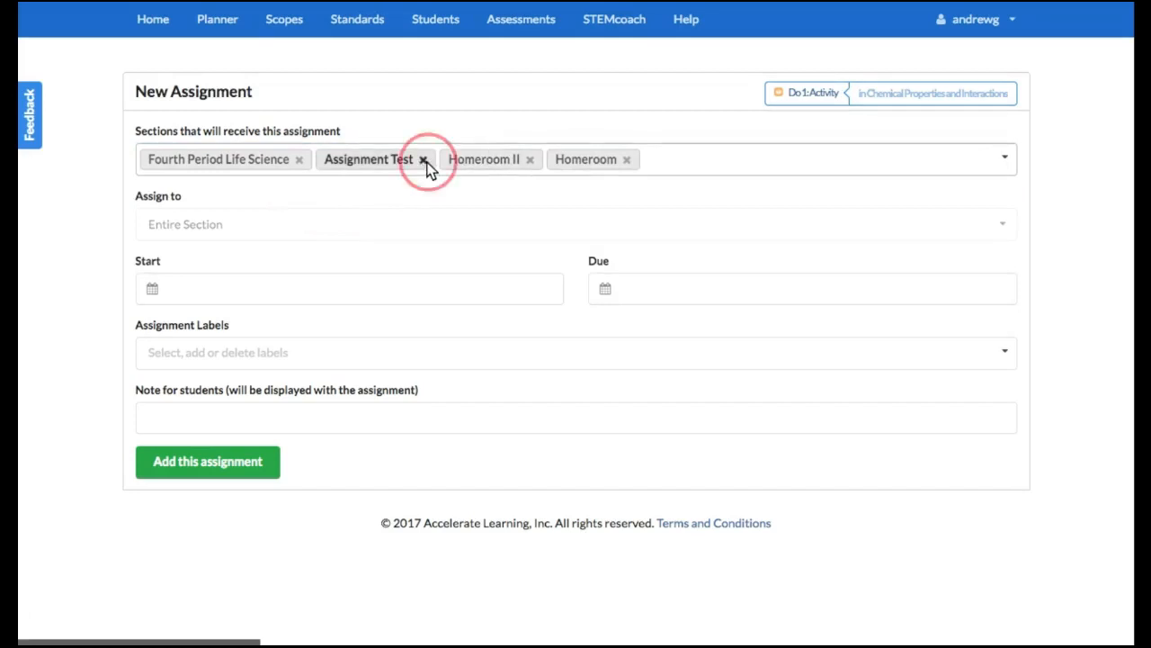
pyautogui.click(410, 161)
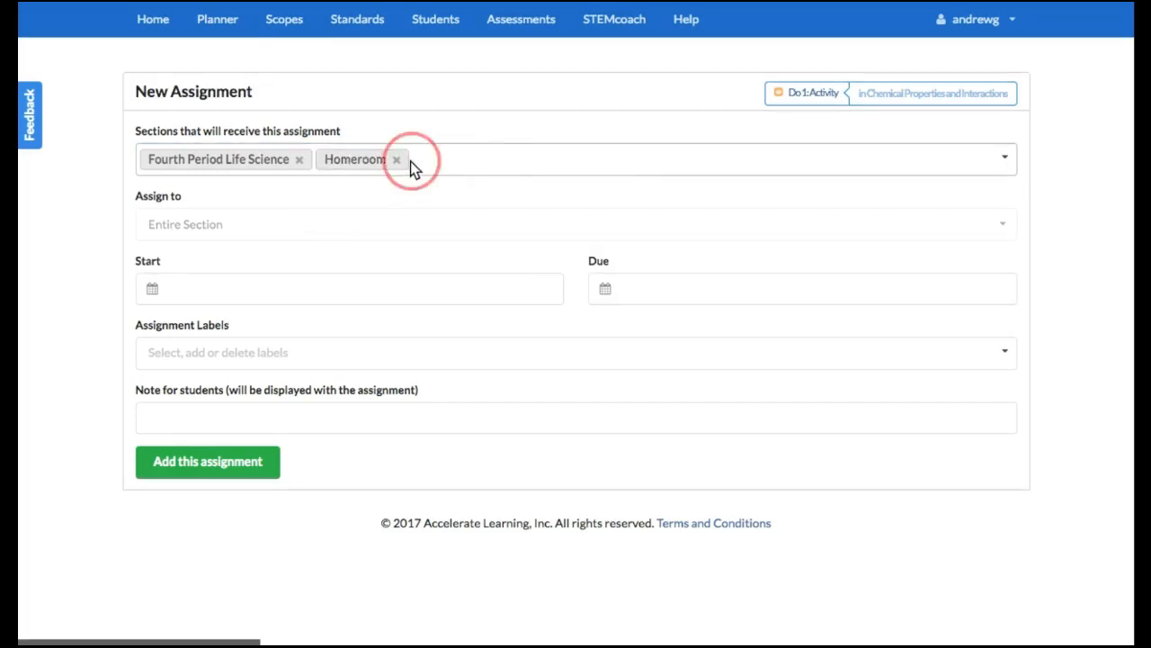
pyautogui.click(398, 160)
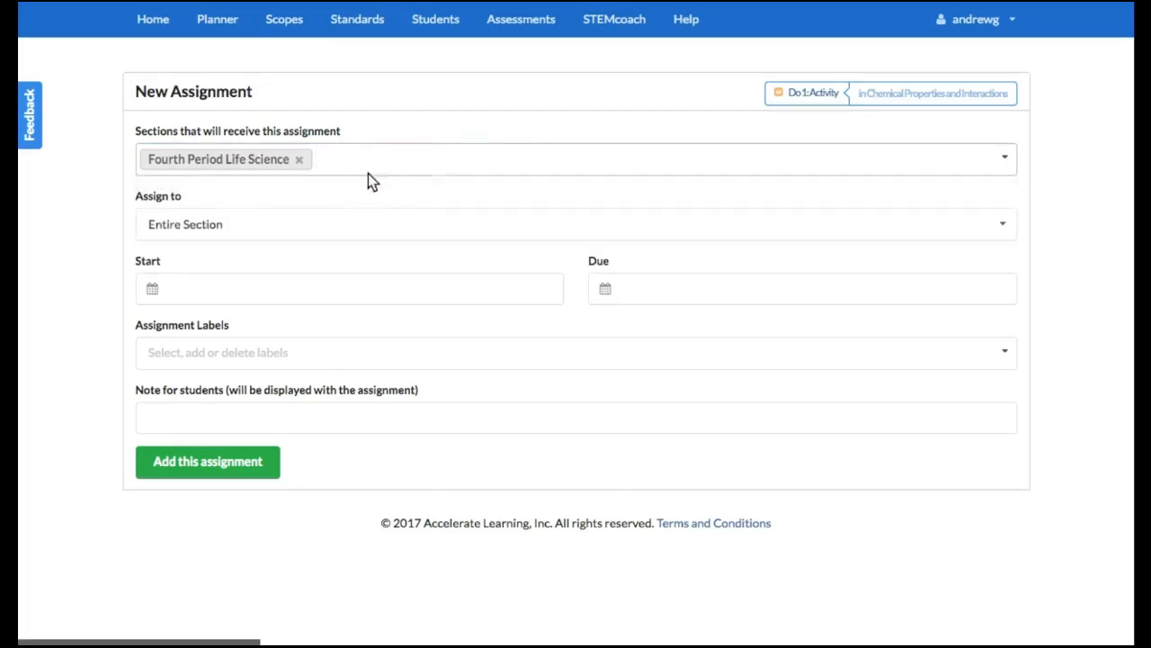
# Try assigning to Individual Students with the first listed student selected, and return the assignment to Entire Section
pyautogui.click(350, 225)
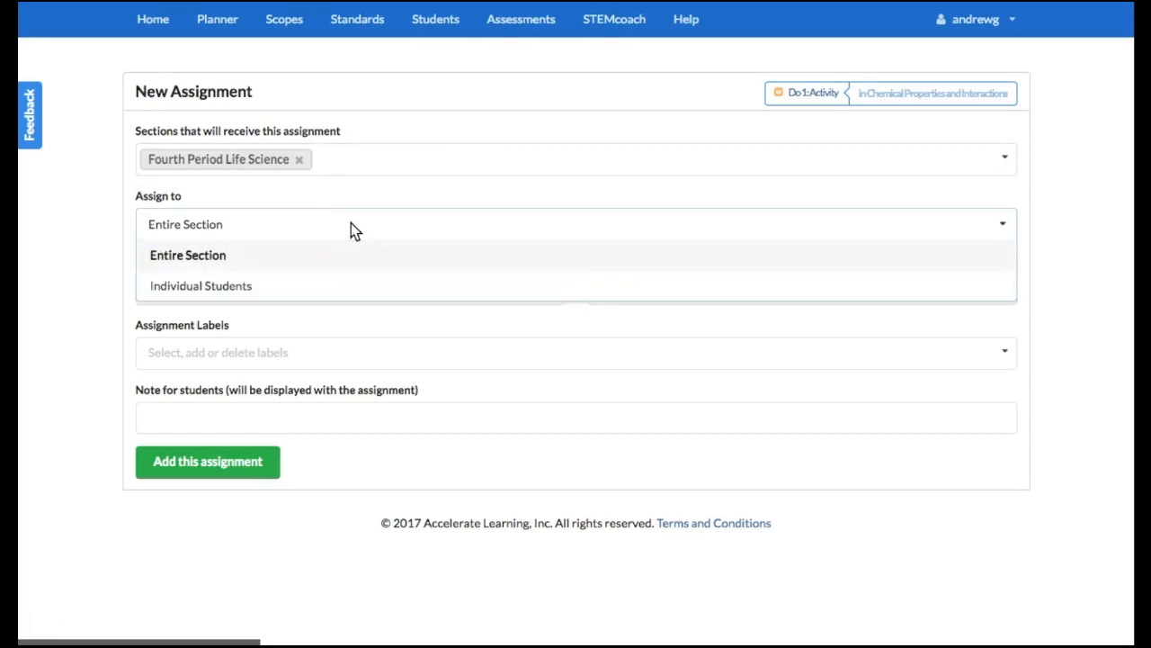
pyautogui.click(353, 286)
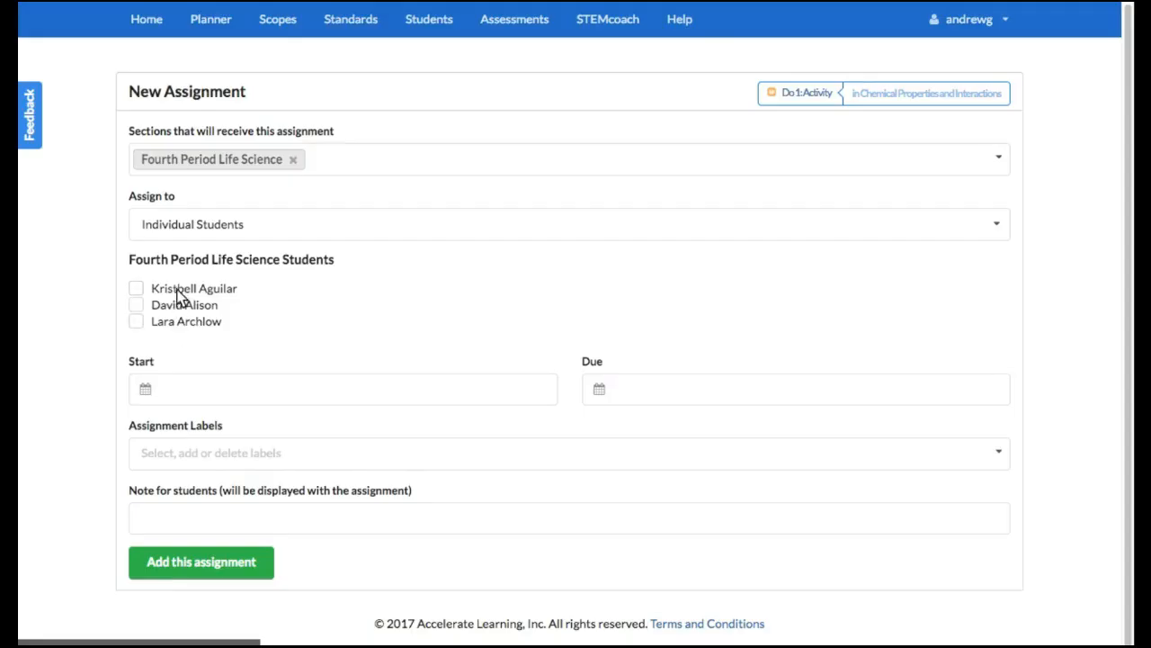
pyautogui.click(136, 289)
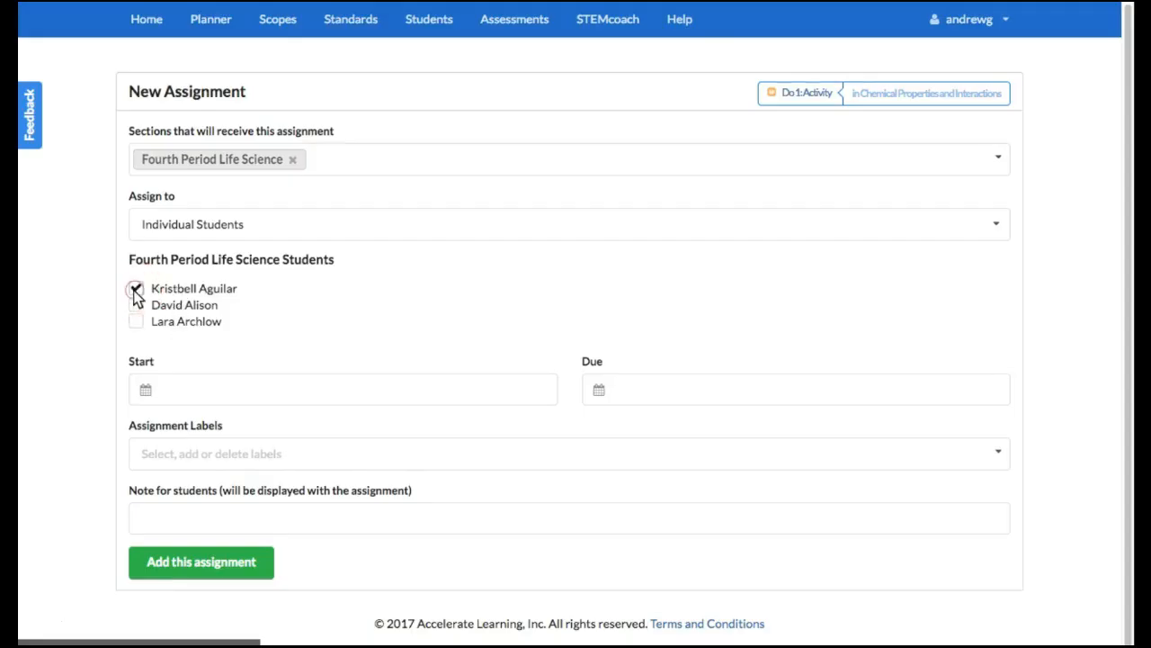
pyautogui.click(135, 290)
pyautogui.click(303, 227)
pyautogui.click(296, 255)
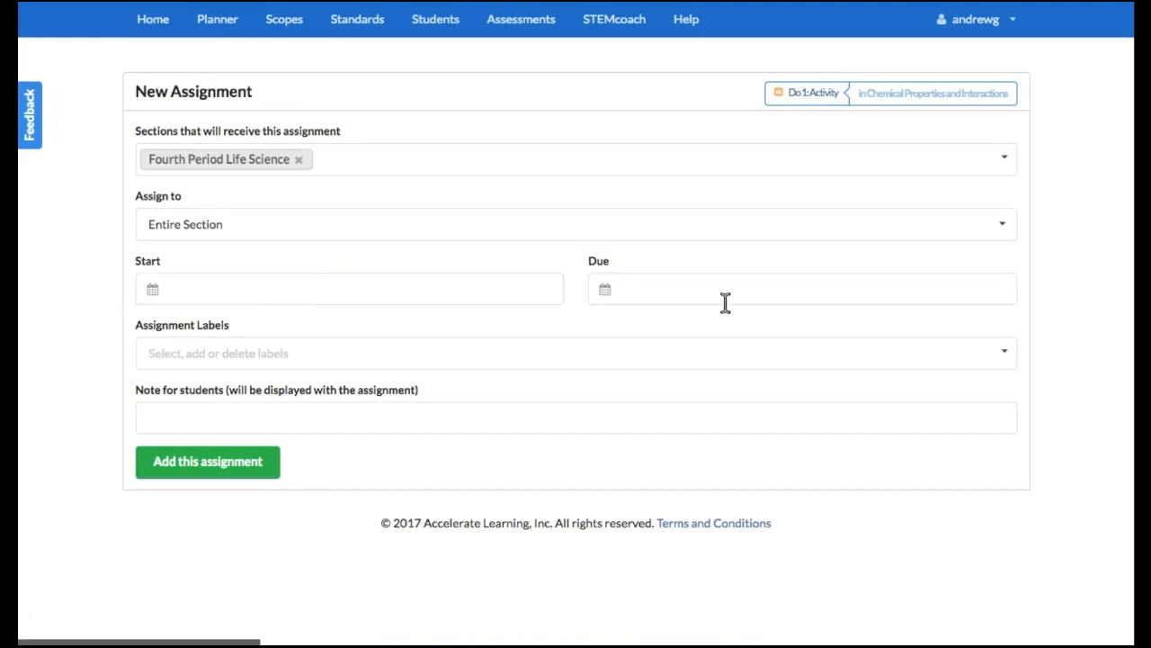
# Set the assignment's start to July 14, 2017 10:00 AM
pyautogui.click(485, 289)
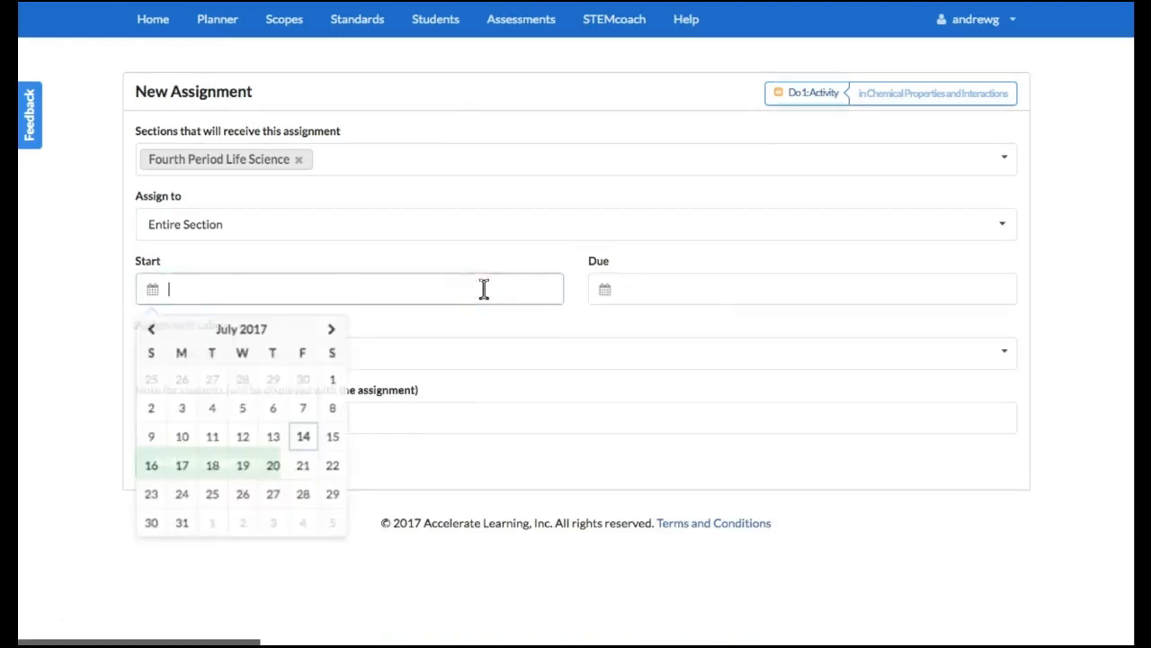
pyautogui.click(310, 441)
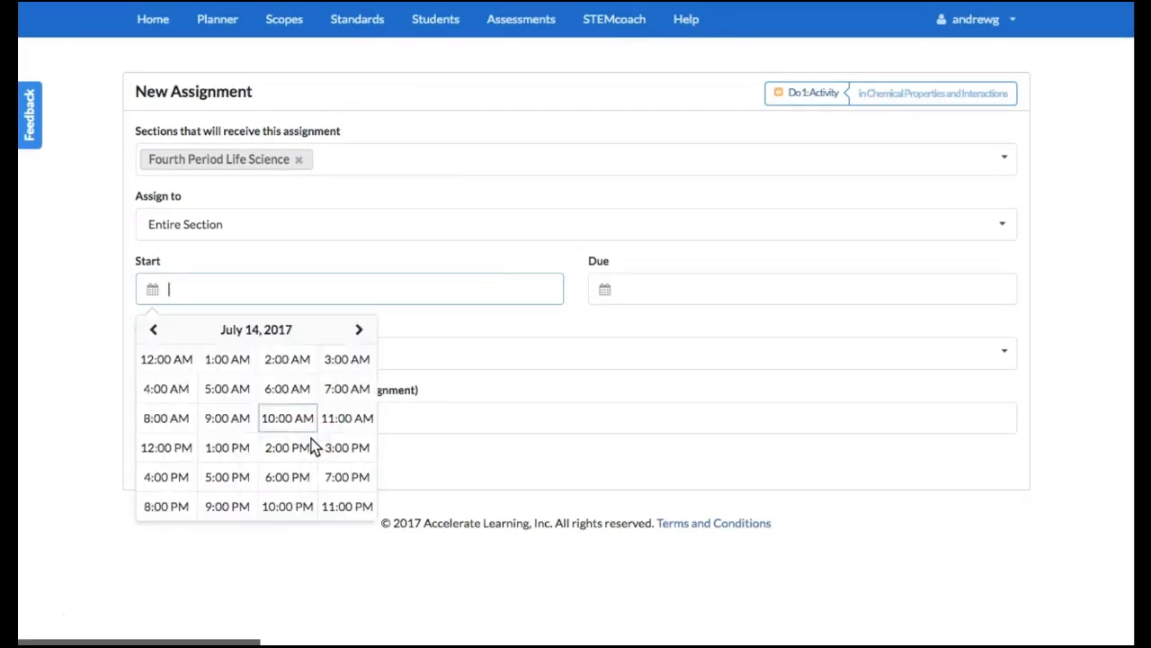
pyautogui.click(305, 420)
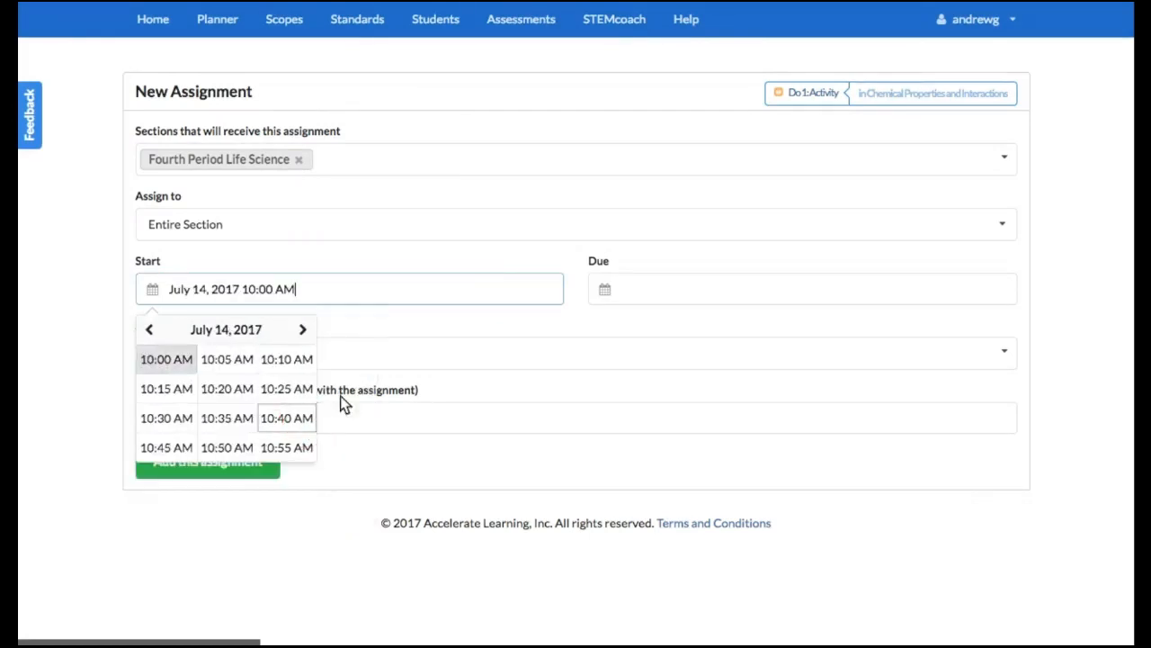
pyautogui.click(432, 329)
# Set the assignment's due date to July 17, 2017 12:00 PM
pyautogui.click(673, 289)
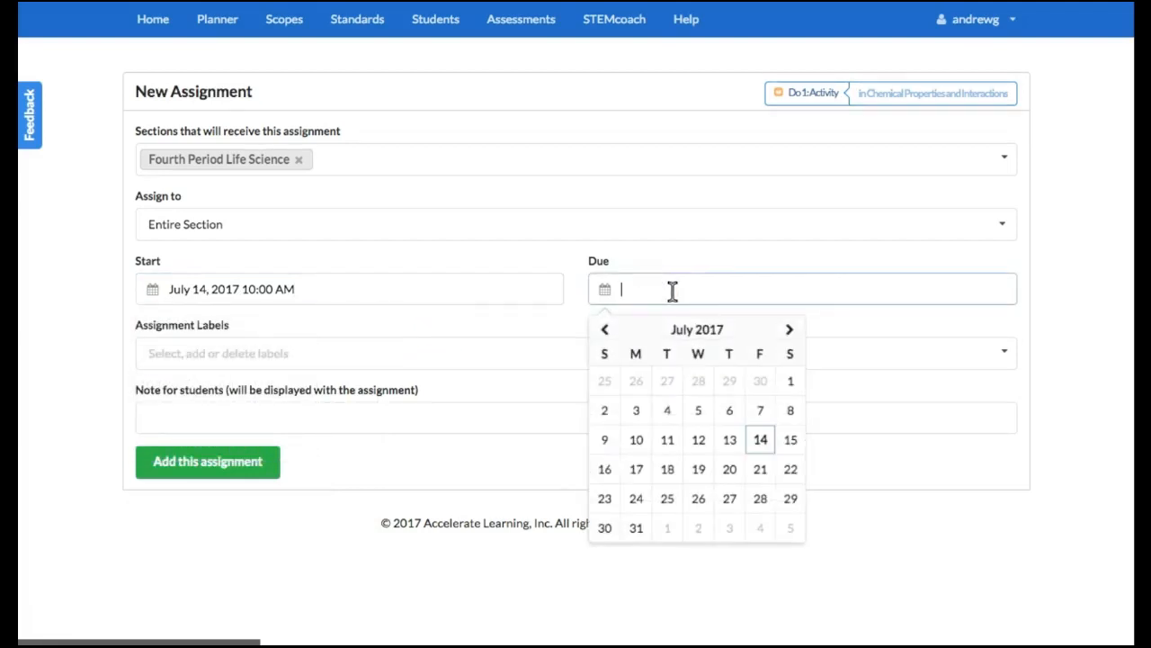
pyautogui.click(640, 471)
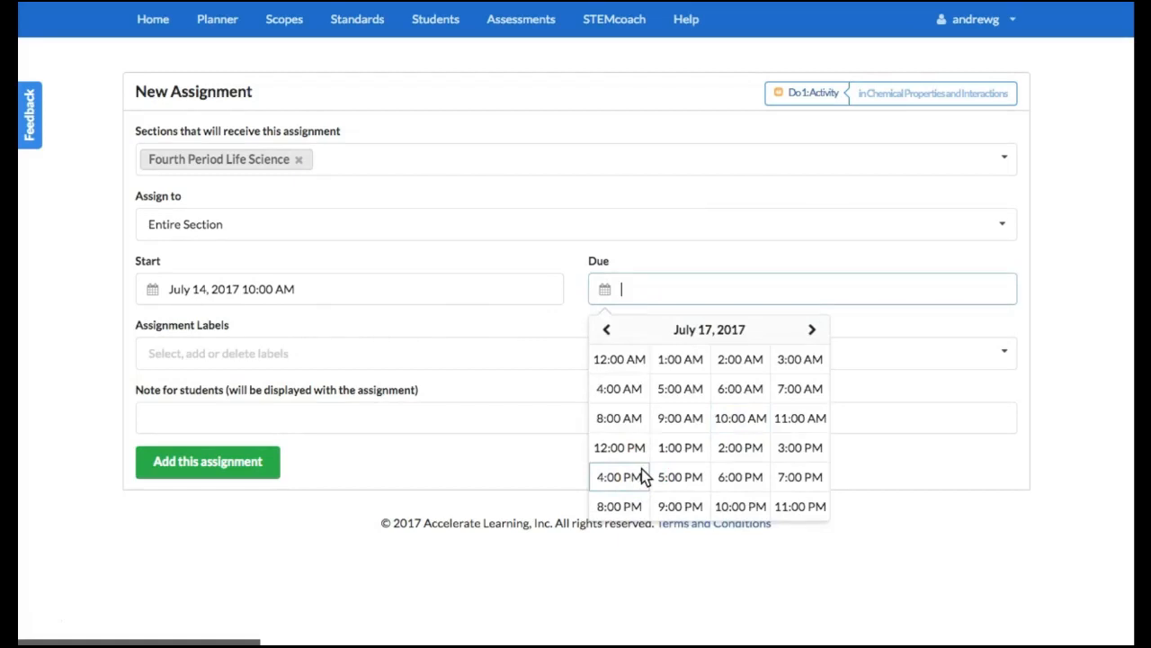
pyautogui.click(627, 448)
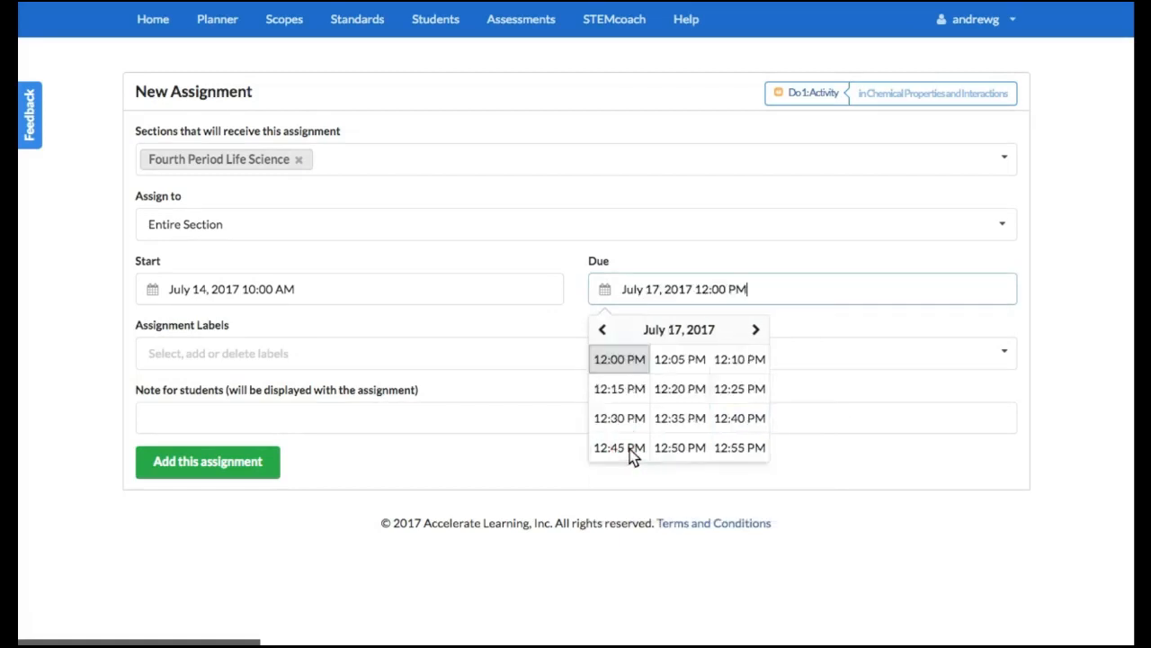
pyautogui.click(805, 338)
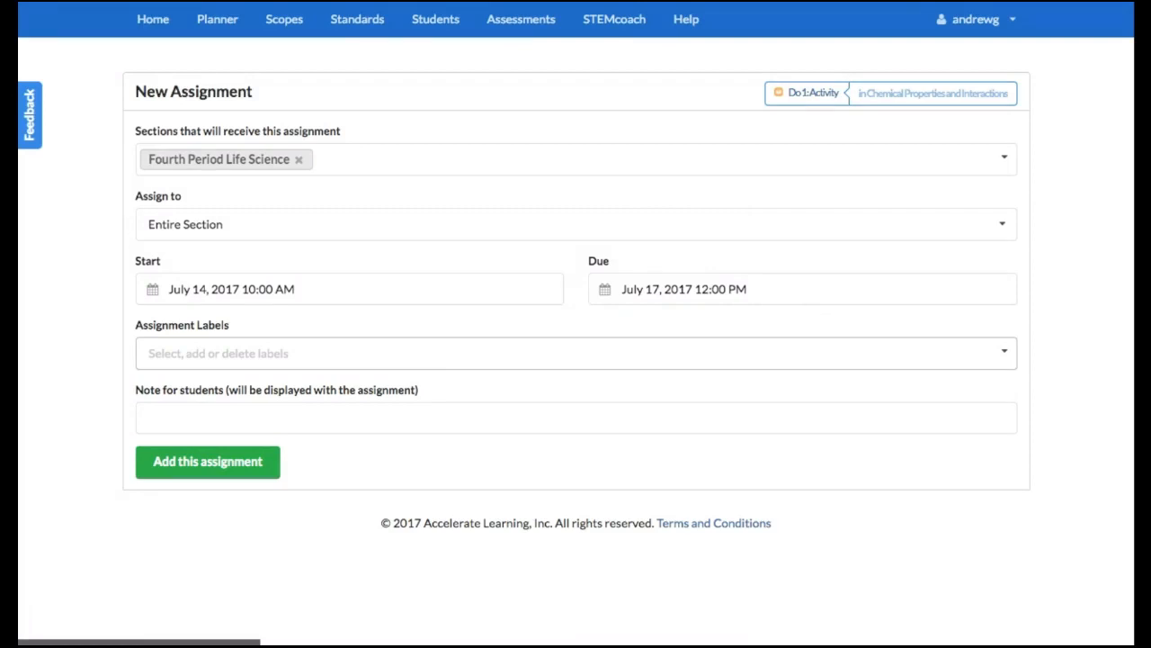
# Look through the available assignment labels and add a new custom label named Lab
pyautogui.click(456, 353)
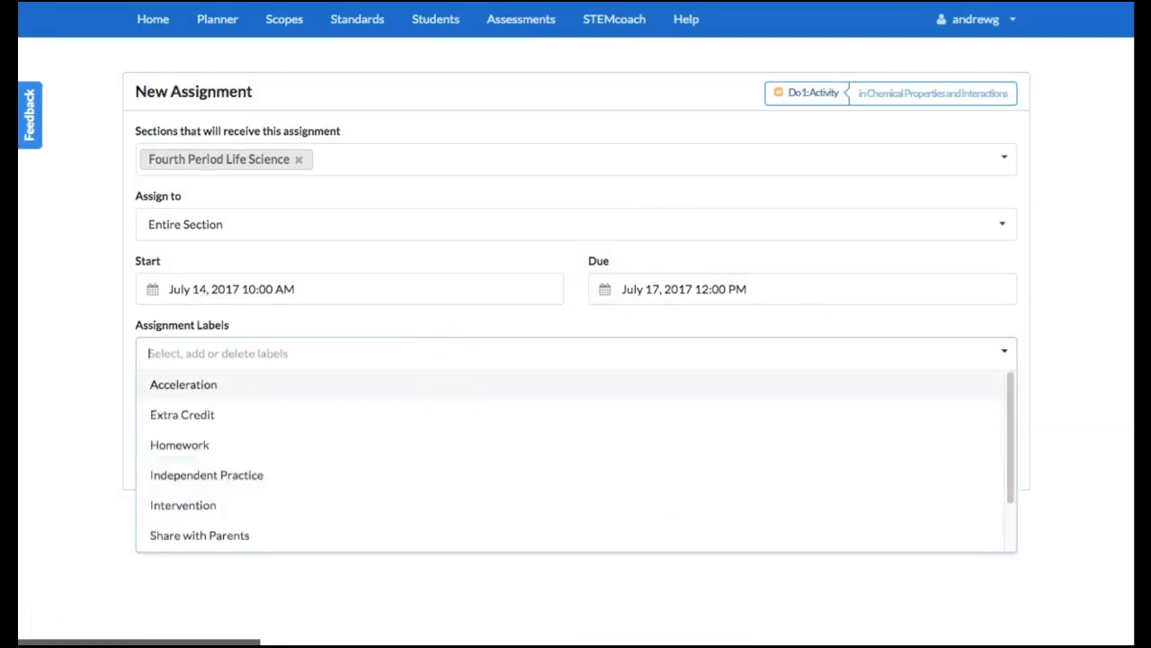
pyautogui.scroll(-1, 457, 465)
pyautogui.scroll(3, 457, 465)
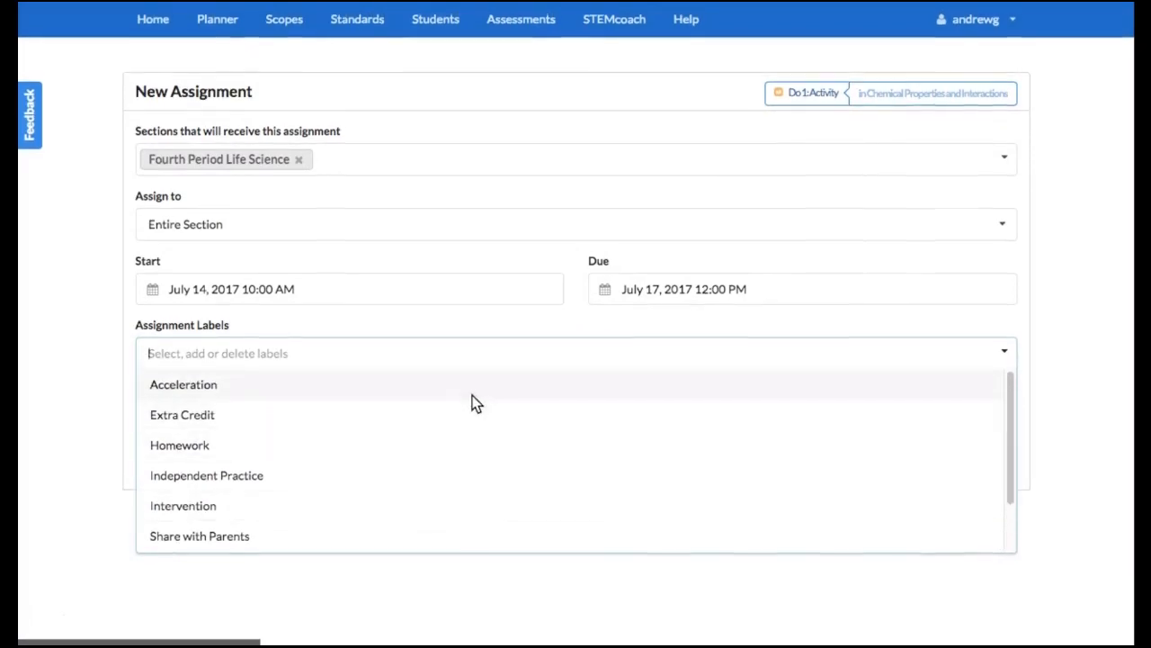
pyautogui.click(462, 349)
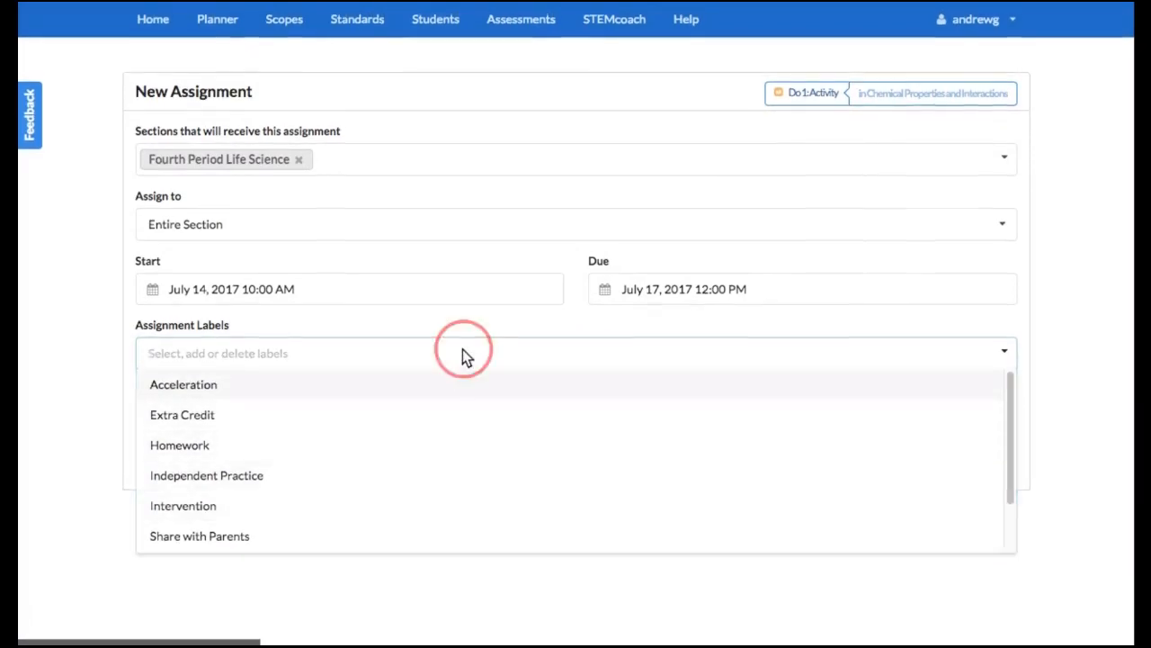
pyautogui.click(421, 350)
pyautogui.write('Lab')
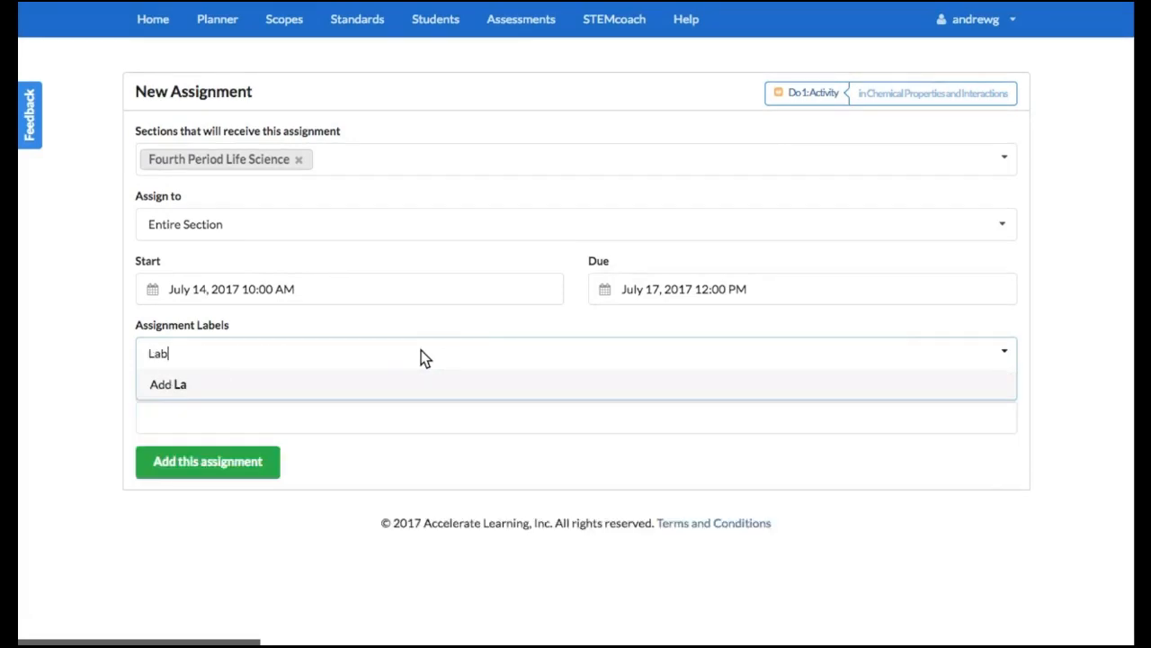
pyautogui.press('Return')
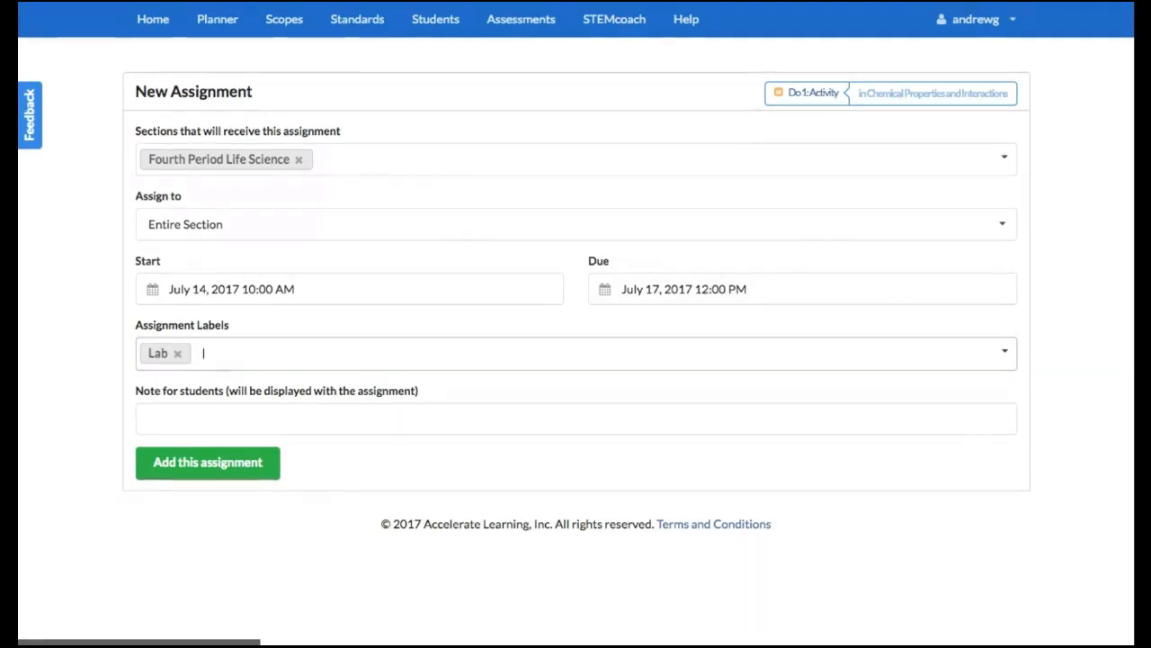
# Enter the student note "Work in pairs to complete this lab assignment and submit by July 17 at 11am." and add the assignment
pyautogui.click(149, 418)
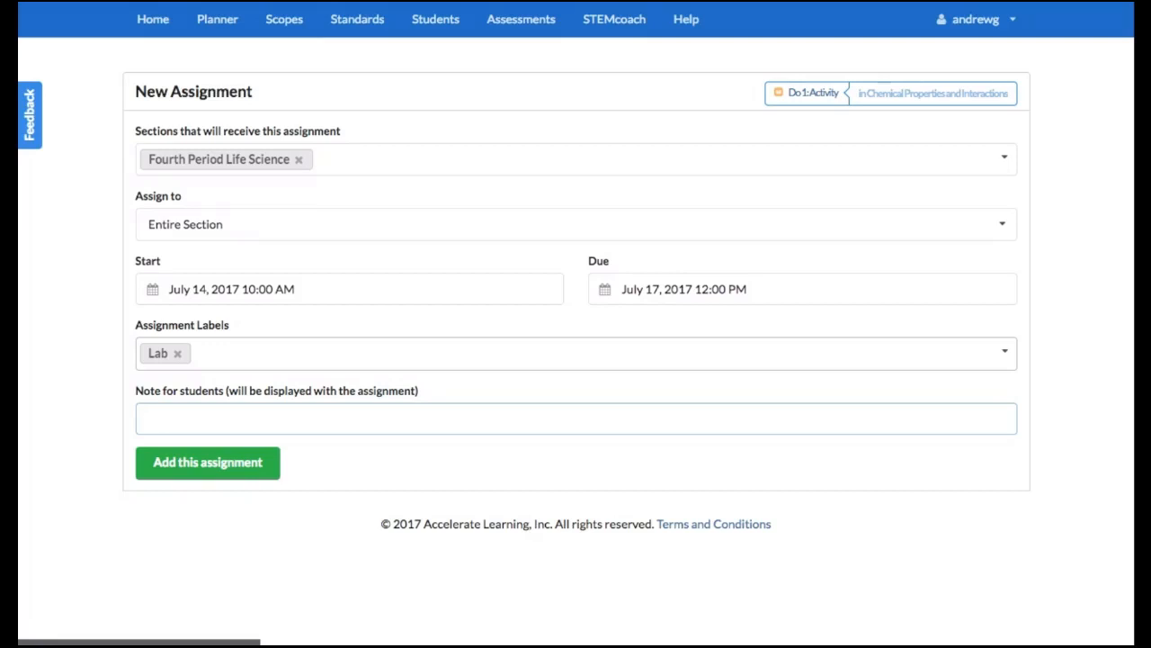
pyautogui.write('Work in pairs to complete this lab assignment and submit by July 17 at 11am.')
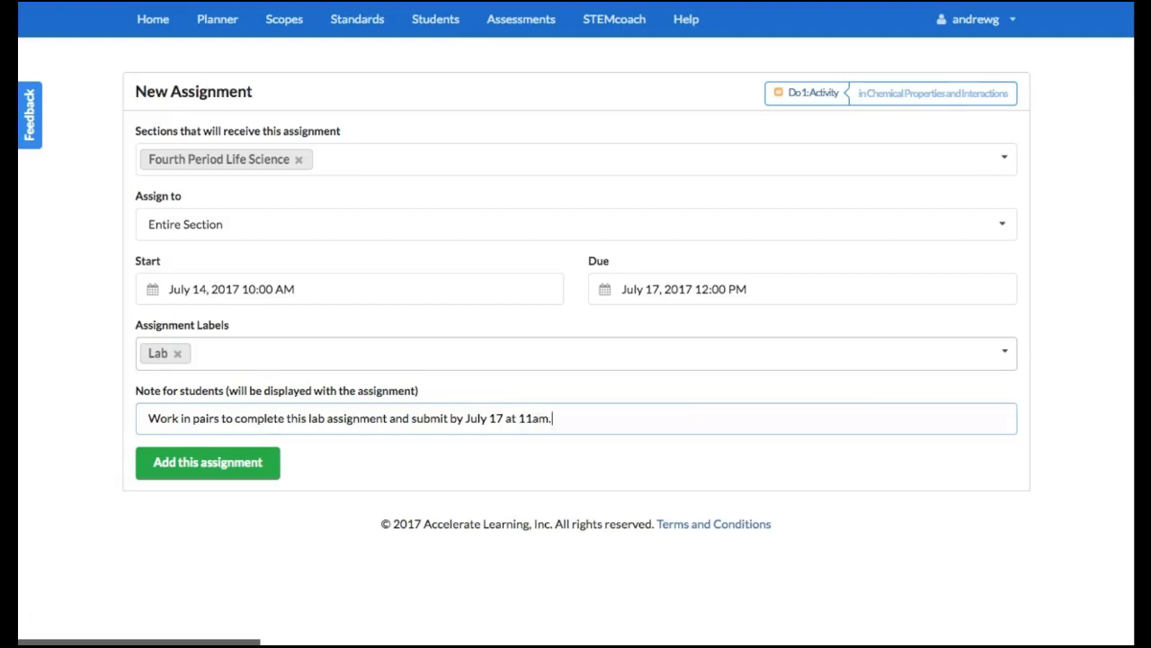
pyautogui.click(194, 463)
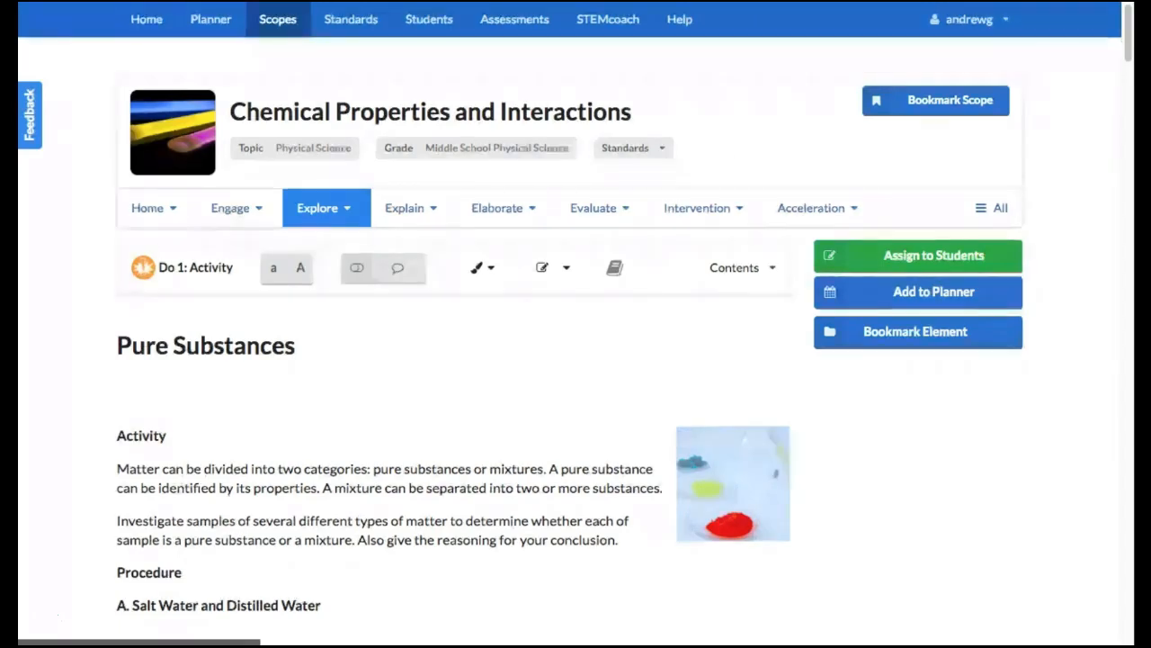
# Sign out of the teacher account and log in as a student with the student's username and account password
pyautogui.click(1001, 20)
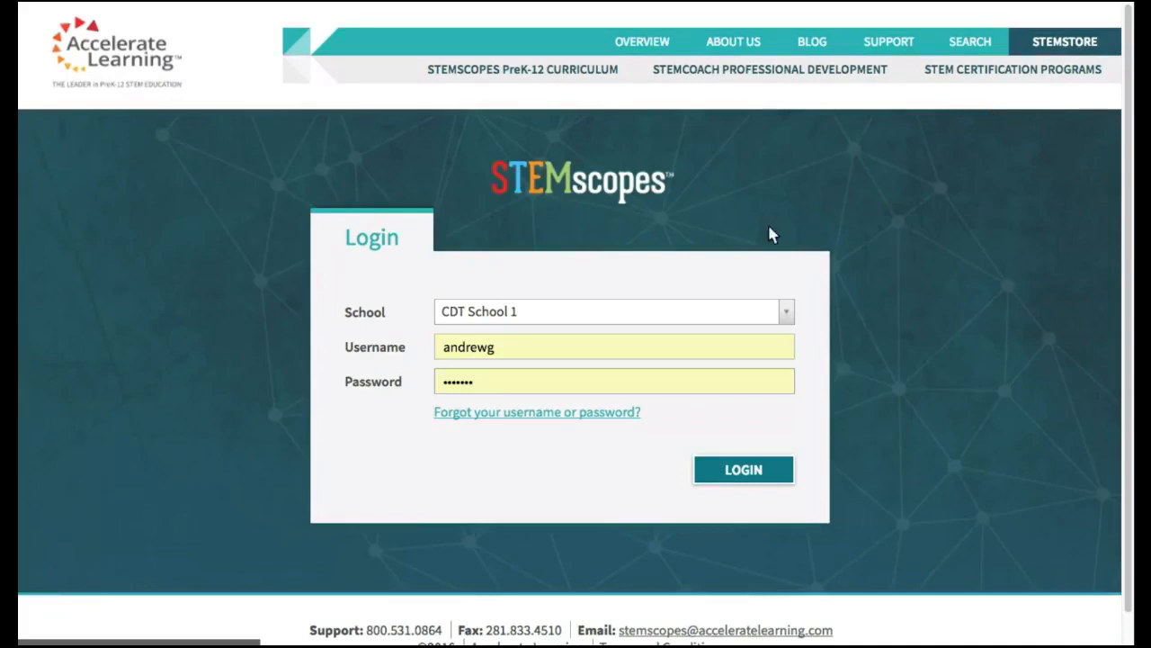
pyautogui.doubleClick(490, 353)
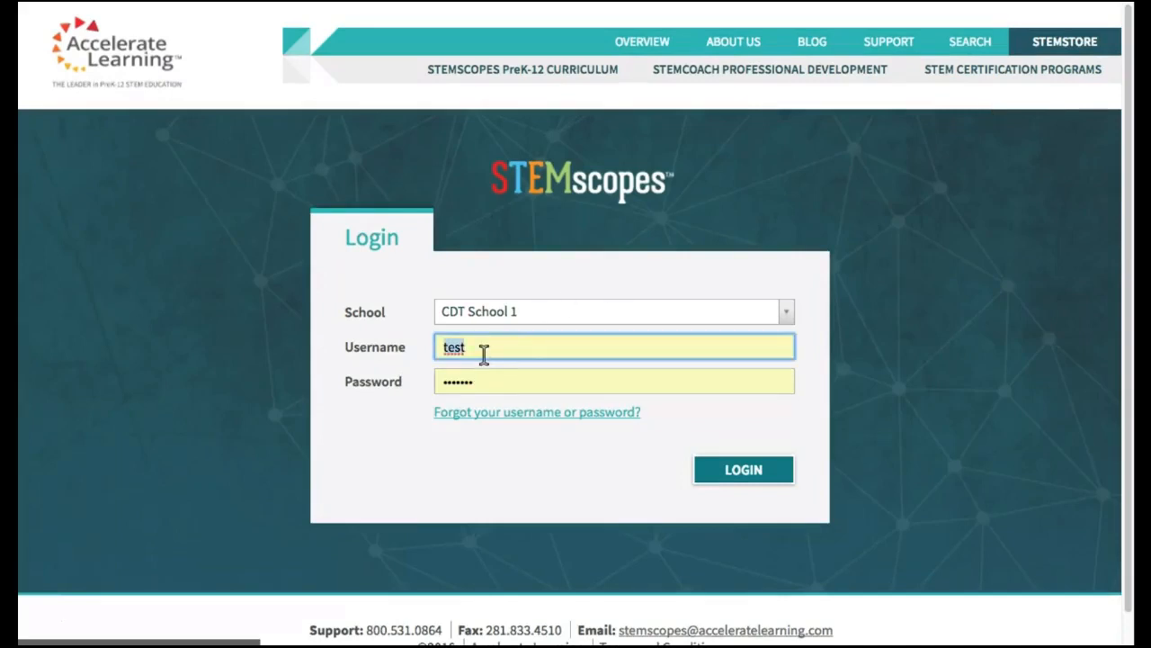
pyautogui.press('Tab')
pyautogui.write('••••••')
pyautogui.press('Return')
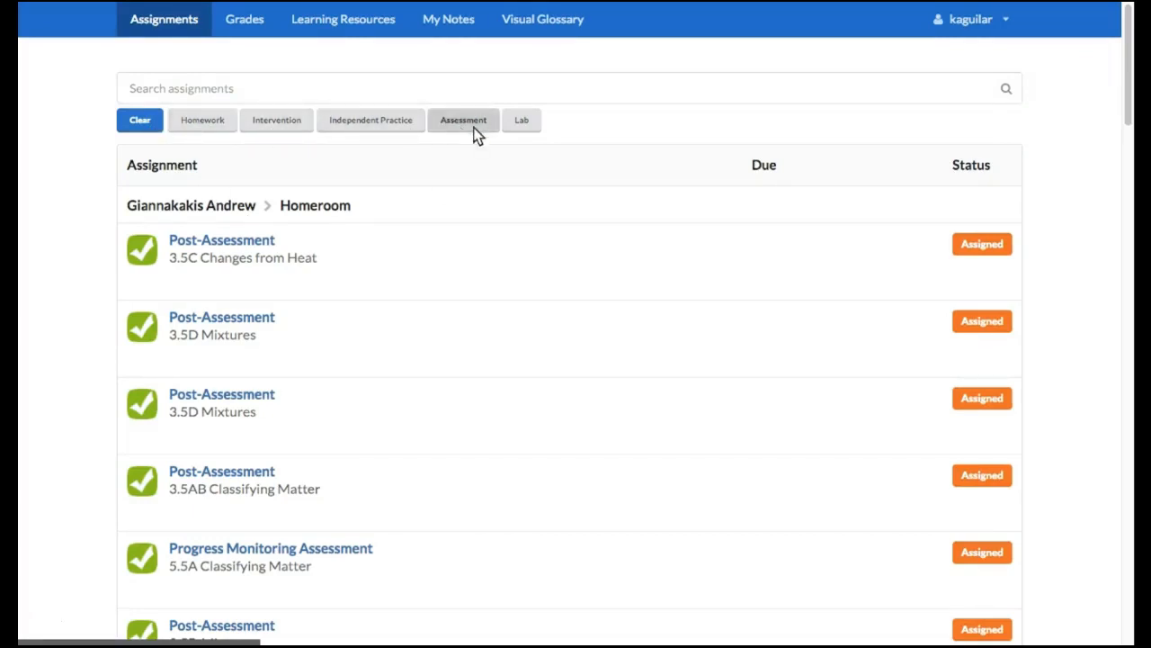
# Filter the student's assignments by the Lab label, review the note on Do 1: Activity and open that assignment
pyautogui.click(527, 121)
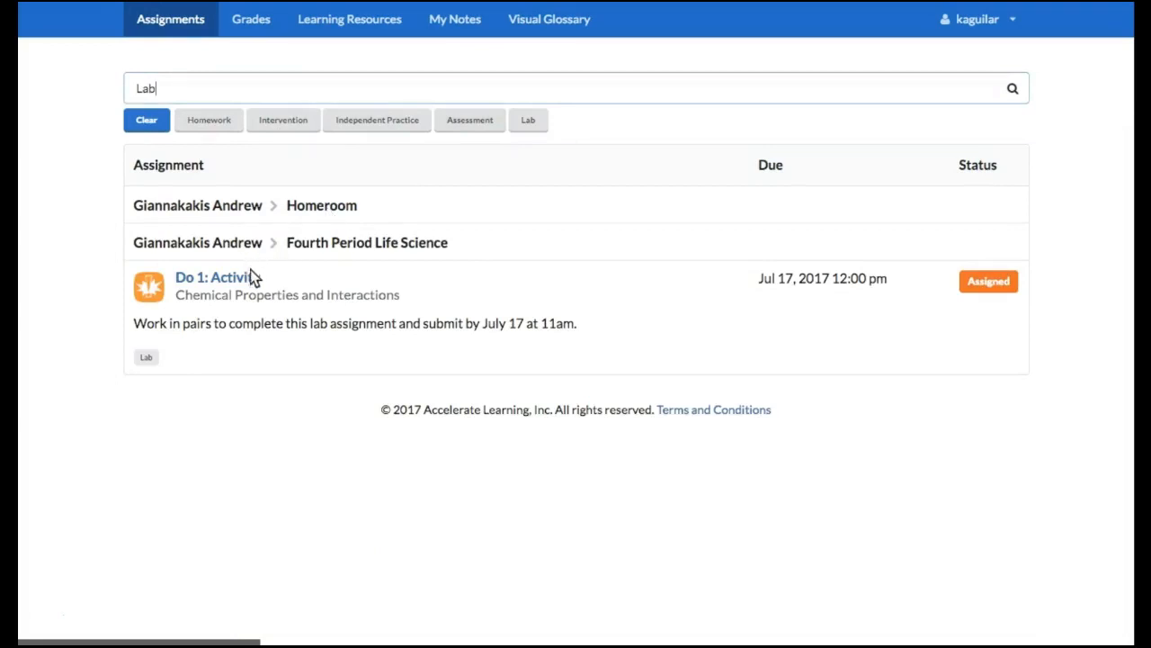
pyautogui.moveTo(276, 278); pyautogui.dragTo(181, 278)
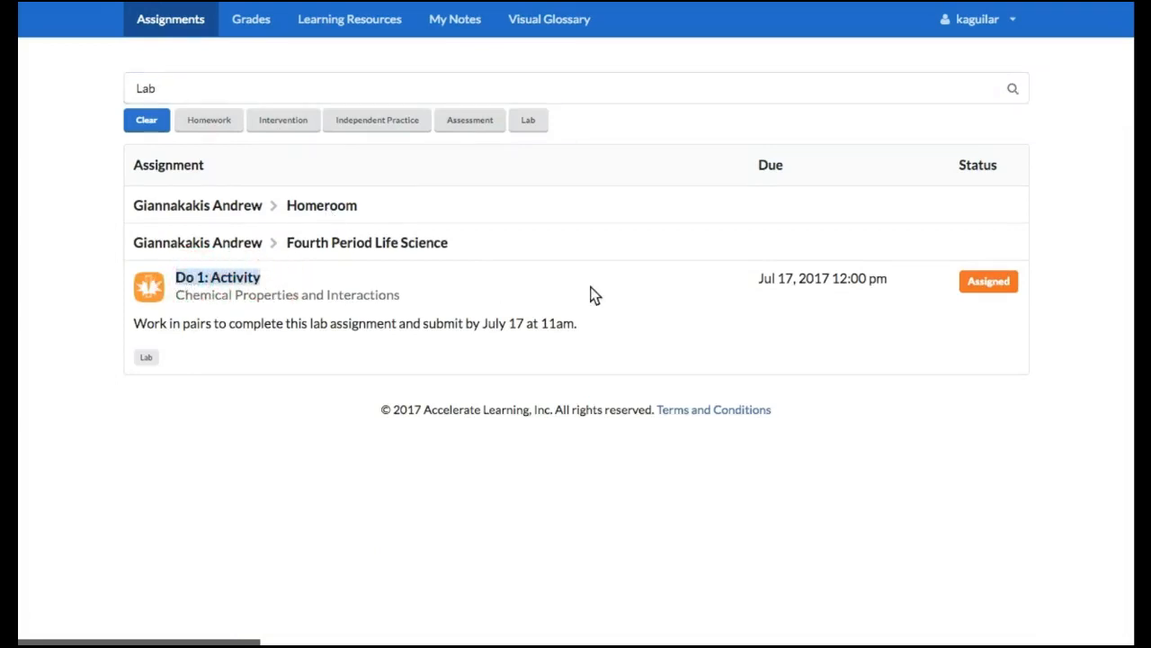
pyautogui.moveTo(606, 326); pyautogui.dragTo(155, 331)
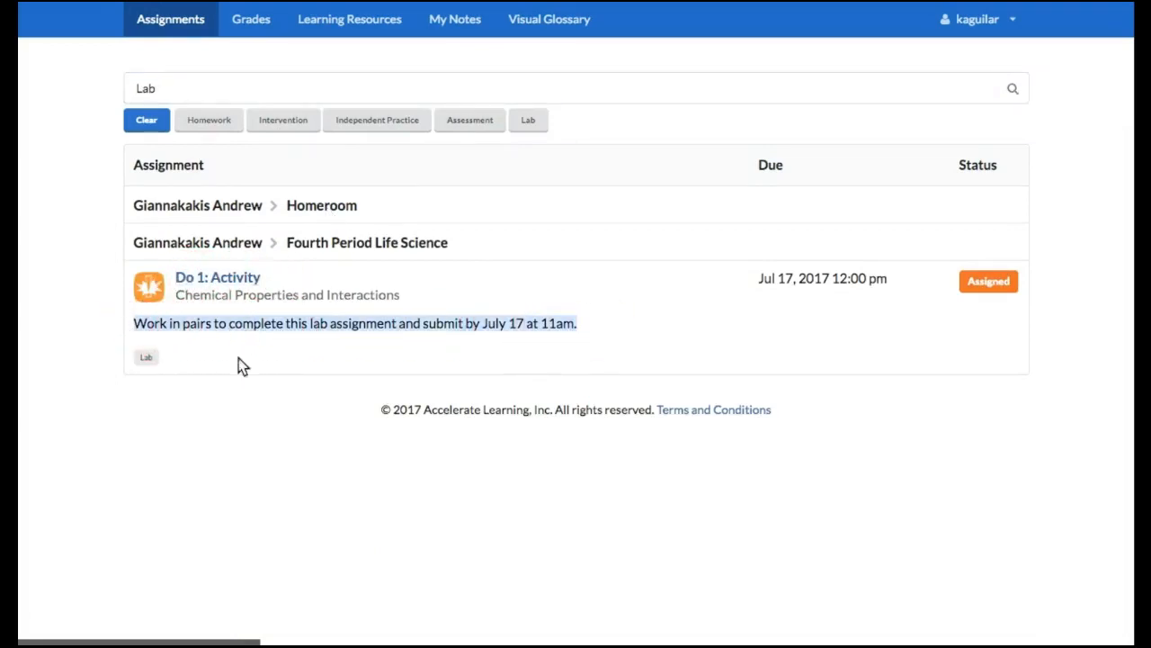
pyautogui.click(207, 342)
pyautogui.click(241, 279)
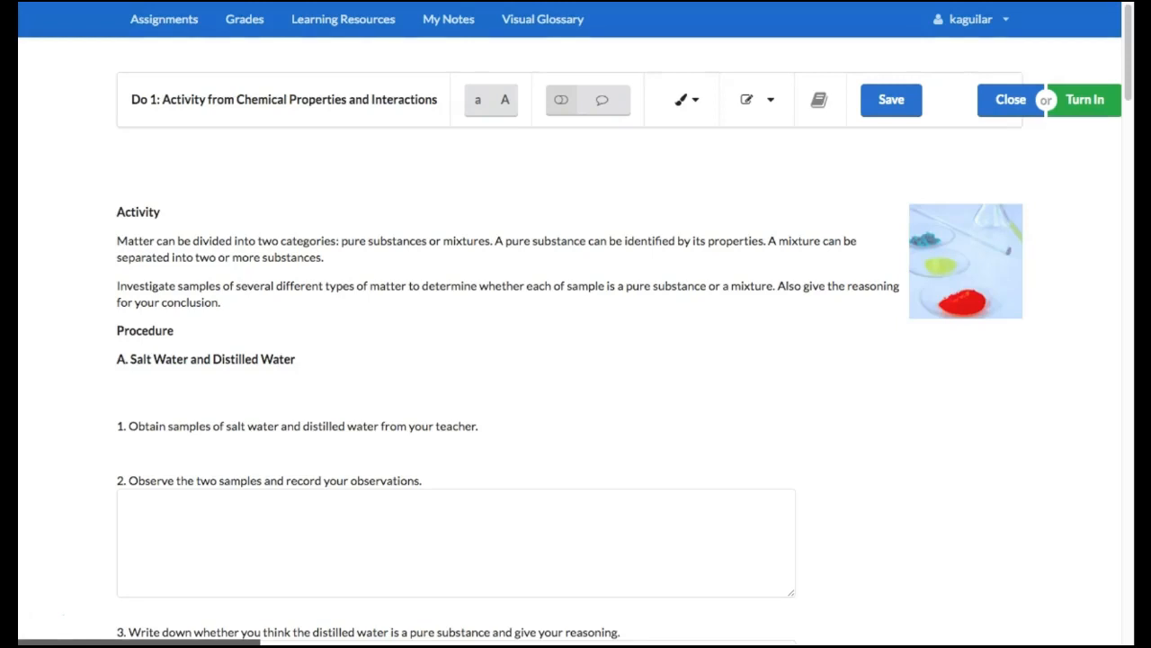
# Answer question 2 of part A, about observing the two samples, with "Type in responses."
pyautogui.scroll(-3, 576, 360)
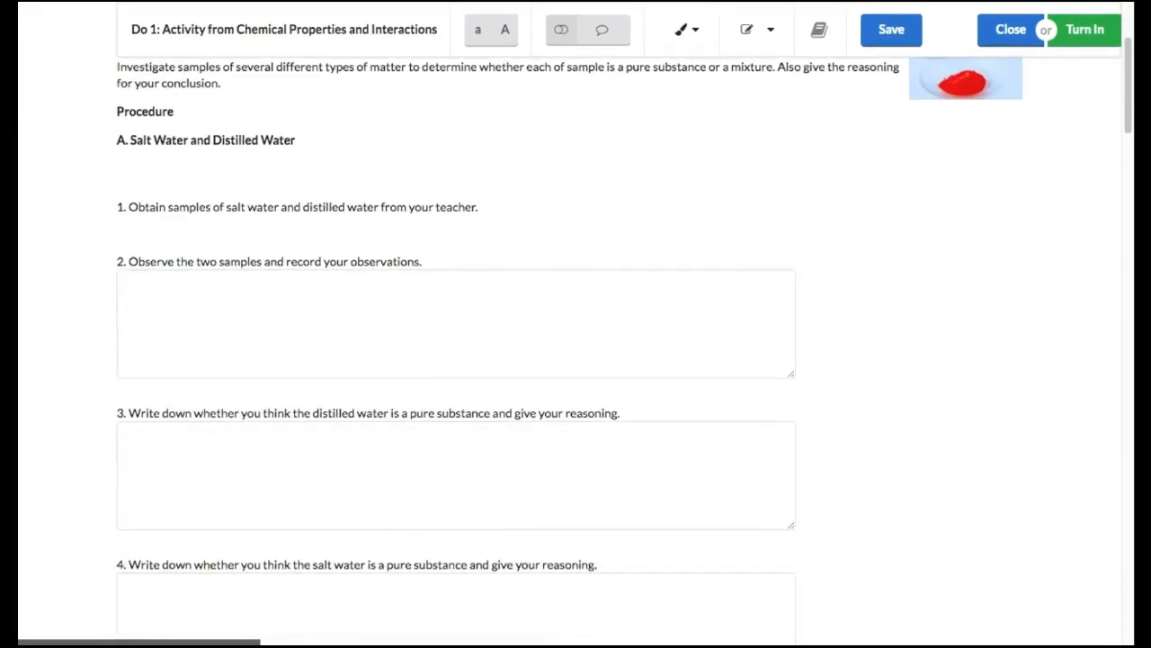
pyautogui.click(240, 290)
pyautogui.write('Type')
pyautogui.write(' in responses')
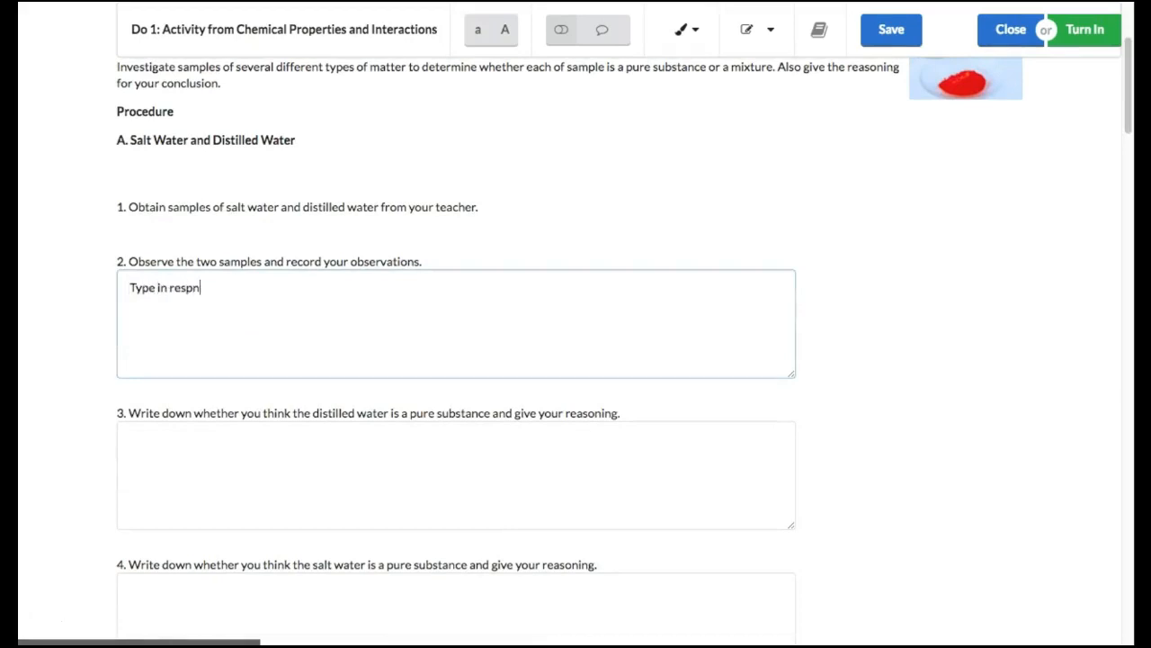
pyautogui.write('.')
# In the question 7 drawing area of part B, paint a slanted brush stroke and add a text object reading "Text"
pyautogui.scroll(-6, 575, 360)
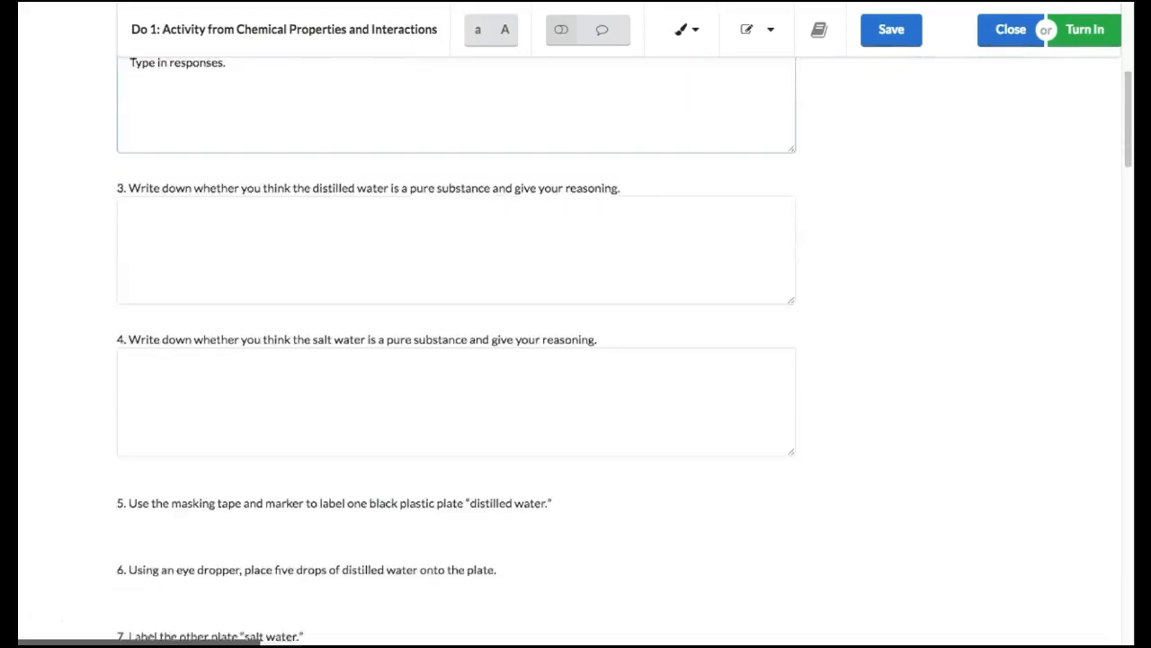
pyautogui.scroll(-6, 456, 360)
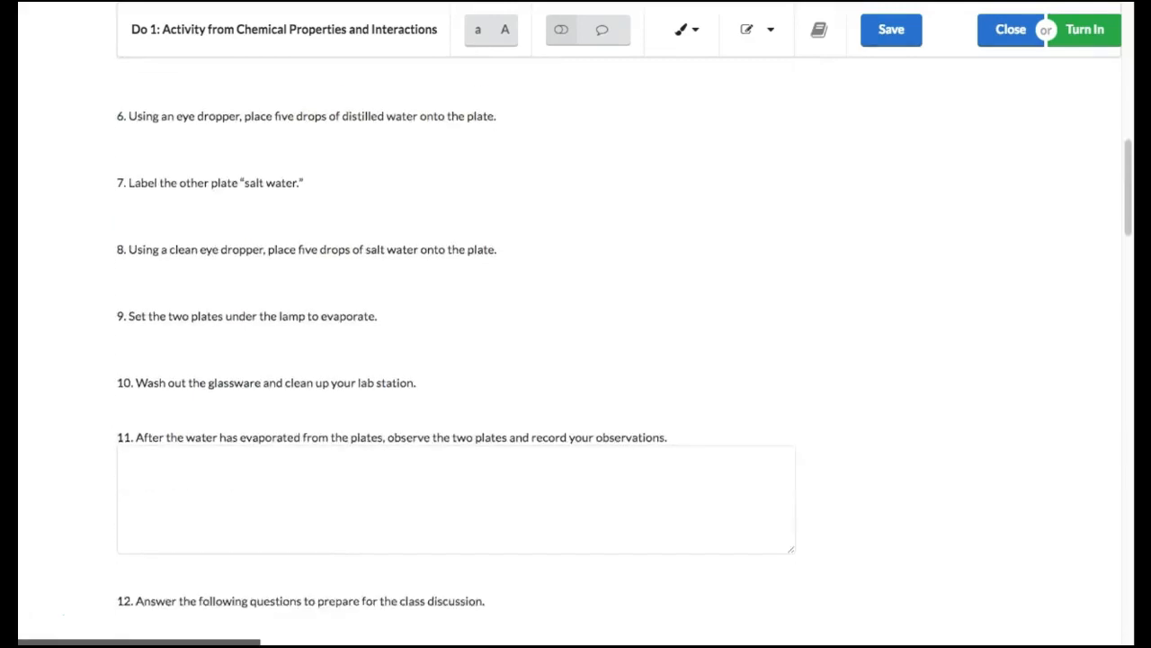
pyautogui.scroll(-10, 456, 360)
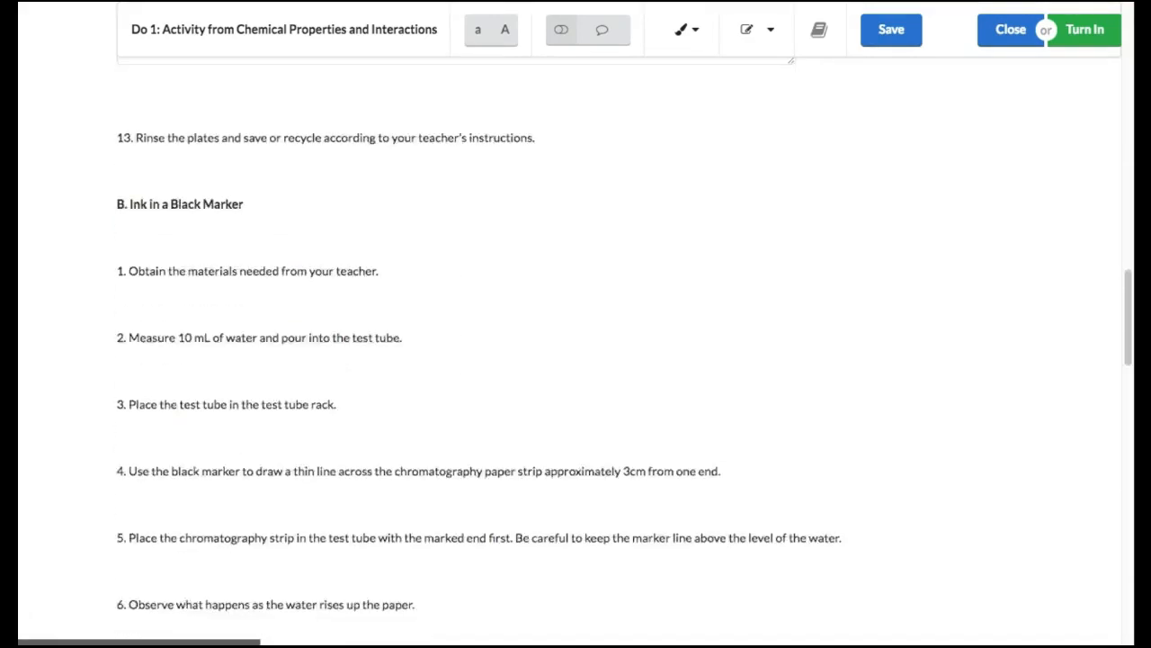
pyautogui.scroll(-3, 456, 360)
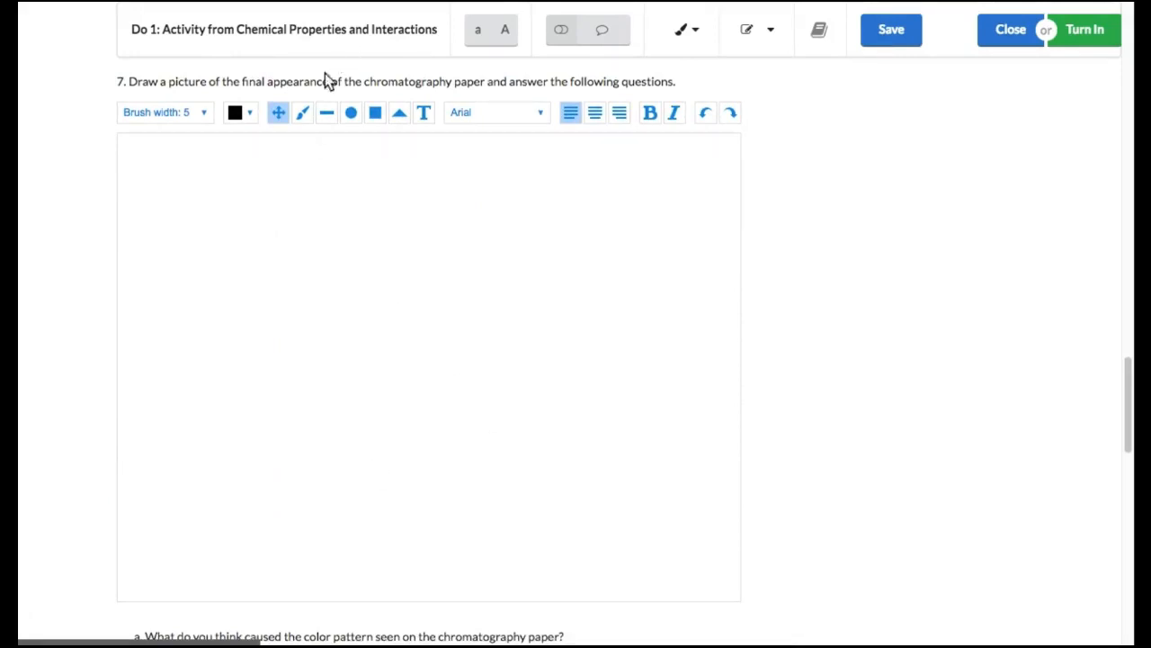
pyautogui.click(306, 109)
pyautogui.moveTo(193, 262); pyautogui.dragTo(374, 197)
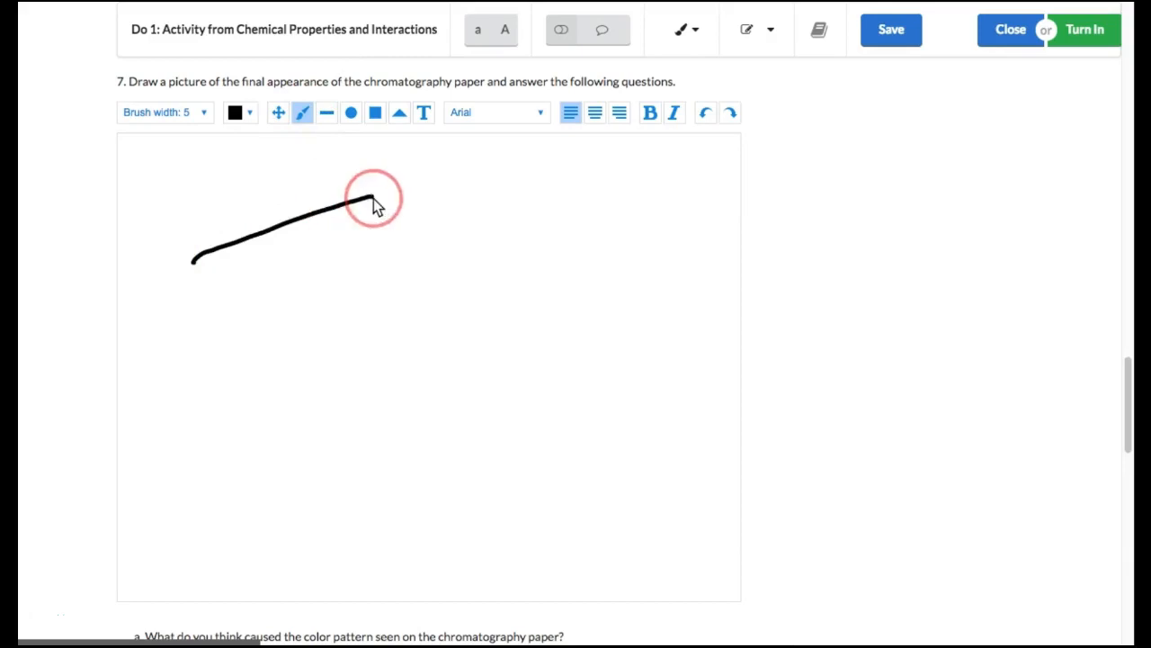
pyautogui.click(423, 112)
pyautogui.click(257, 266)
pyautogui.write('Text')
pyautogui.click(846, 459)
# Look over the remaining questions and turn in the activity
pyautogui.scroll(-10, 846, 463)
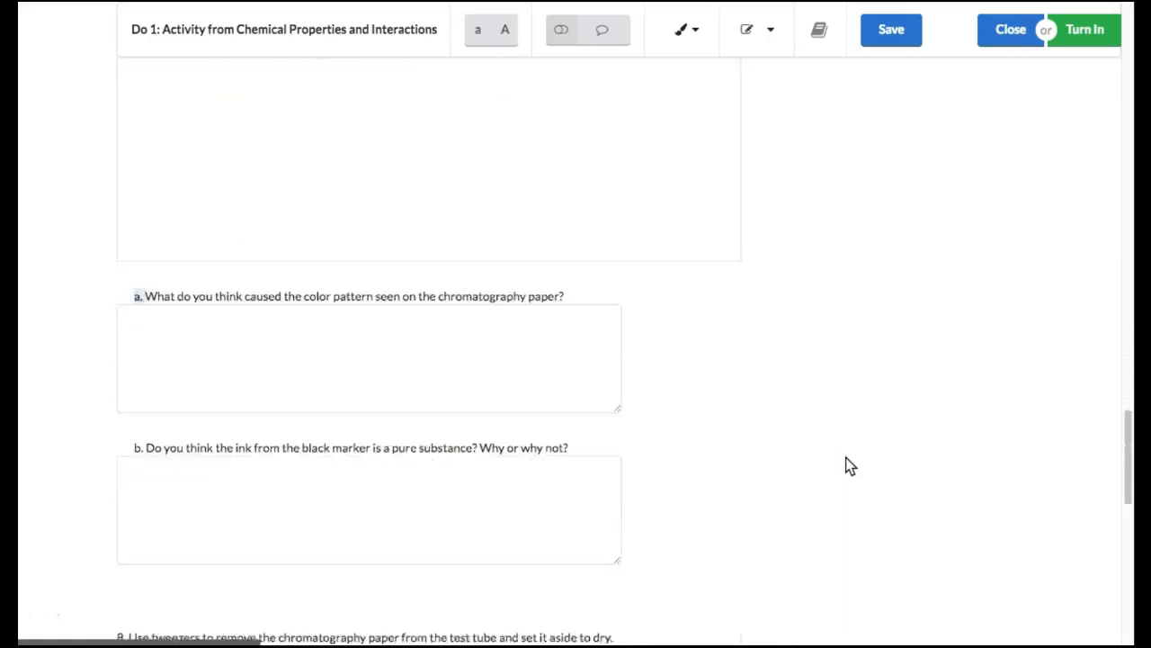
pyautogui.scroll(-5, 847, 462)
pyautogui.scroll(20, 846, 462)
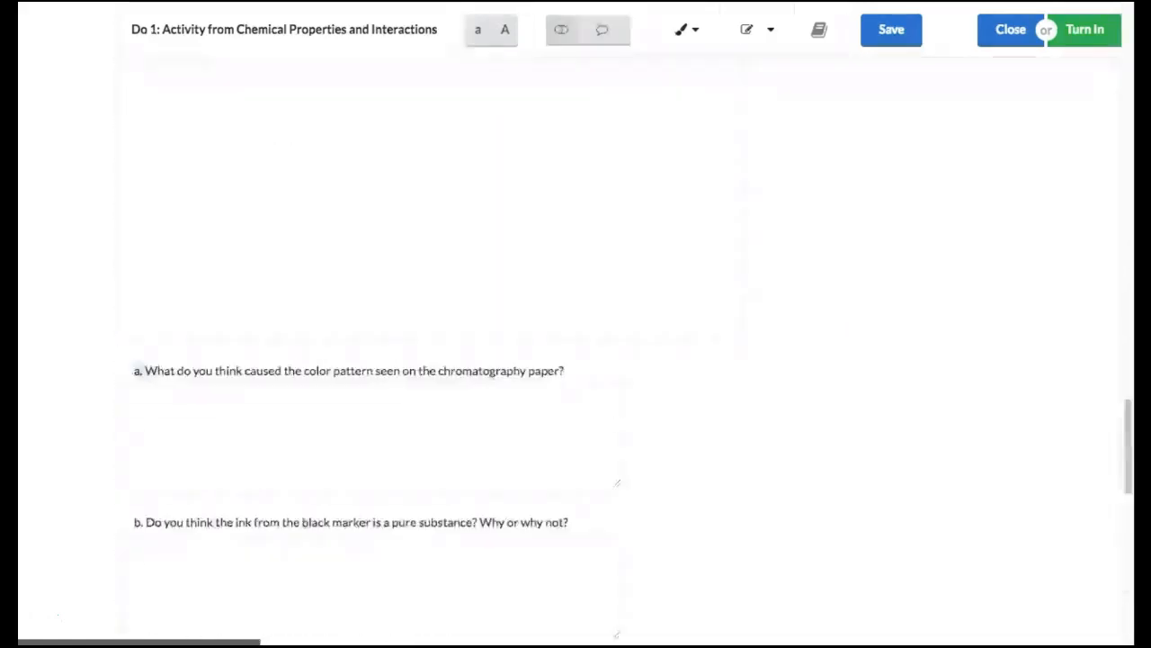
pyautogui.scroll(15, 847, 462)
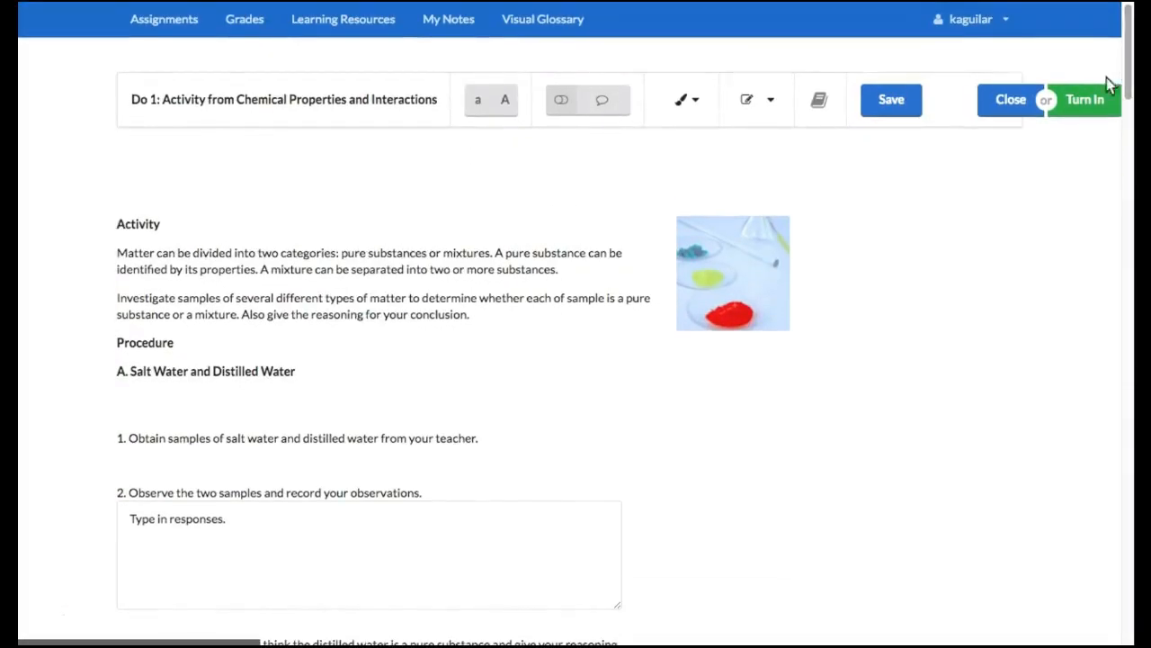
pyautogui.click(1075, 101)
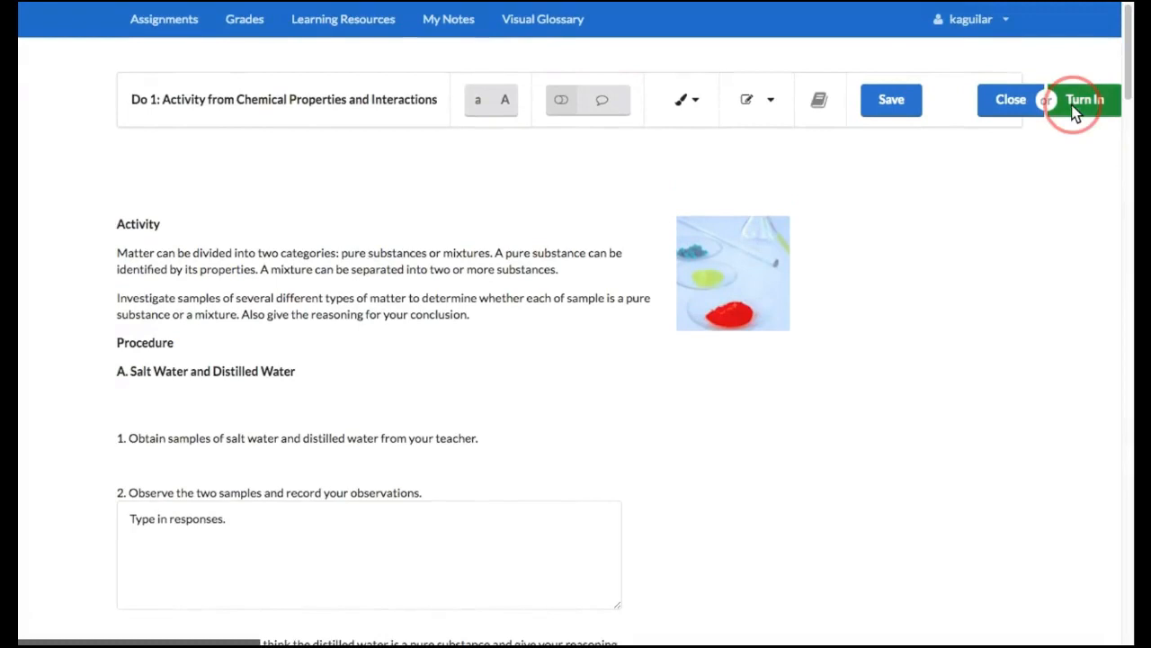
pyautogui.moveTo(739, 89)
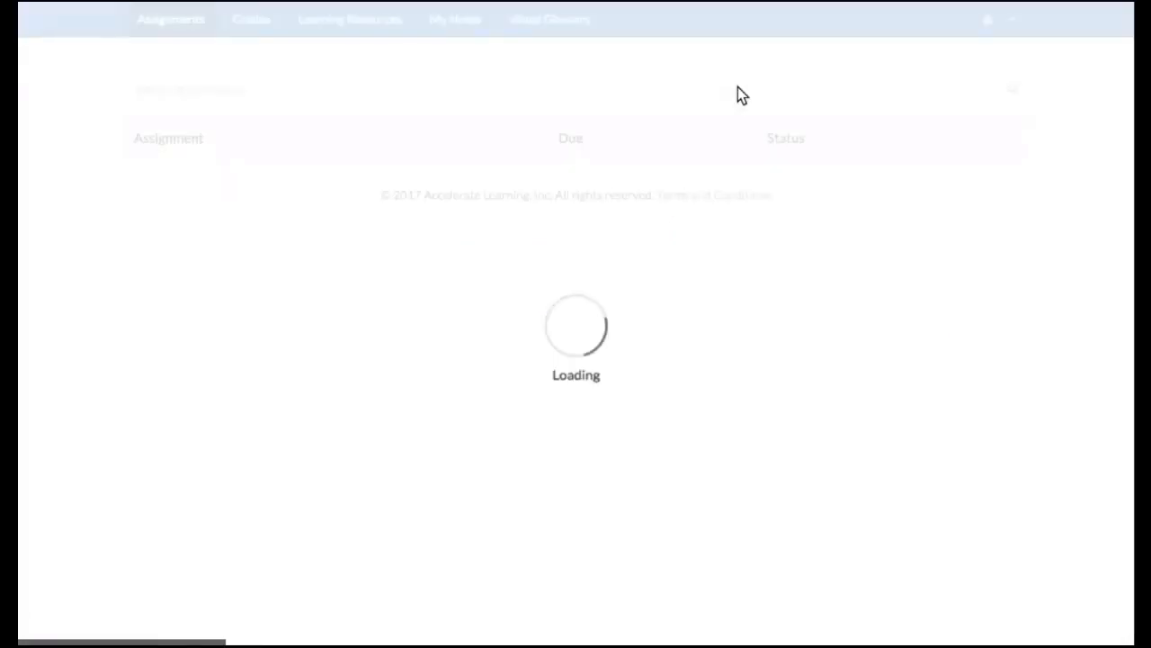
# Sign out of the student account and log back in with the saved teacher login
pyautogui.click(1004, 21)
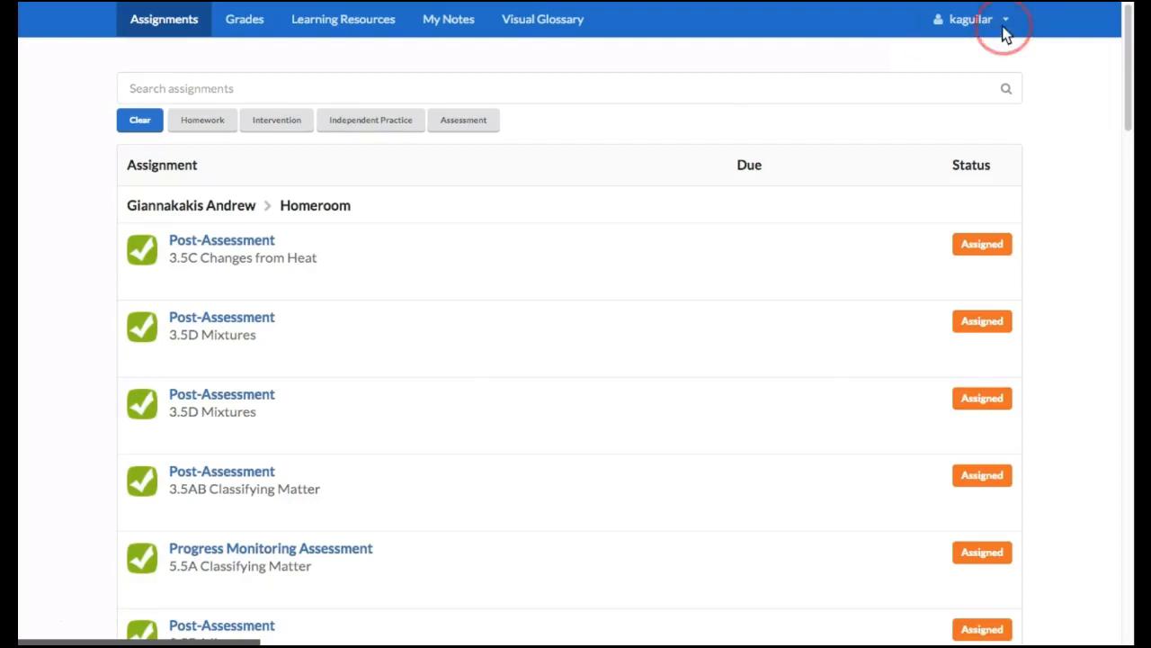
pyautogui.click(992, 87)
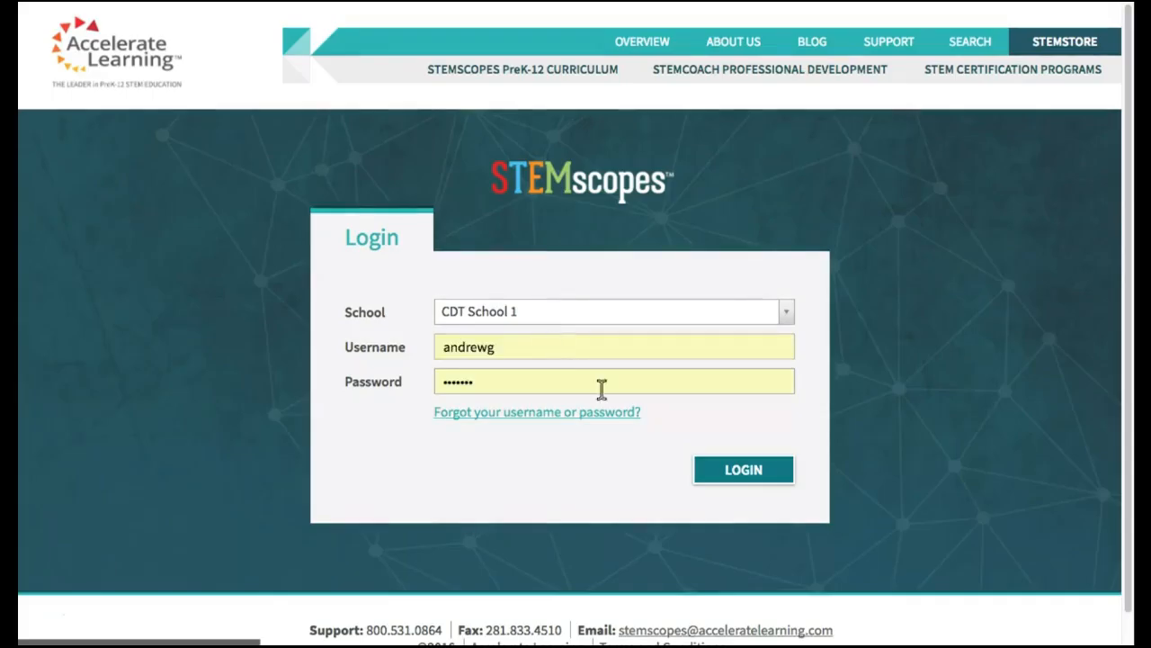
pyautogui.click(719, 469)
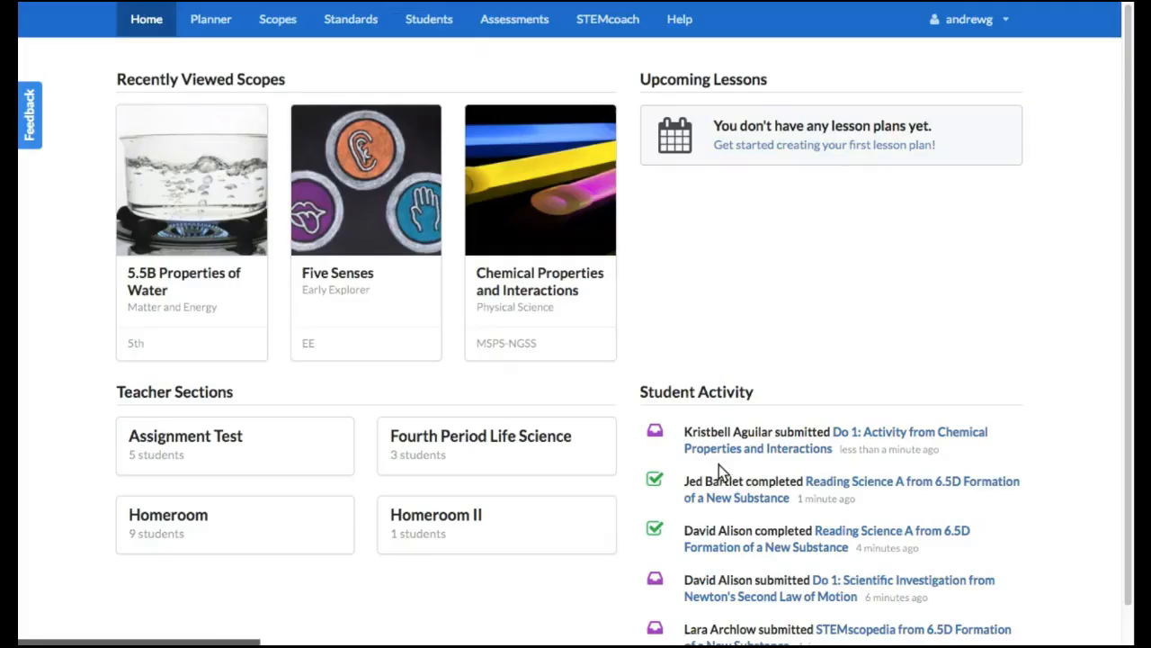
# From the Student Activity feed, open the newly submitted Do 1: Activity assignment and start grading the student's submission
pyautogui.moveTo(765, 393); pyautogui.dragTo(632, 387)
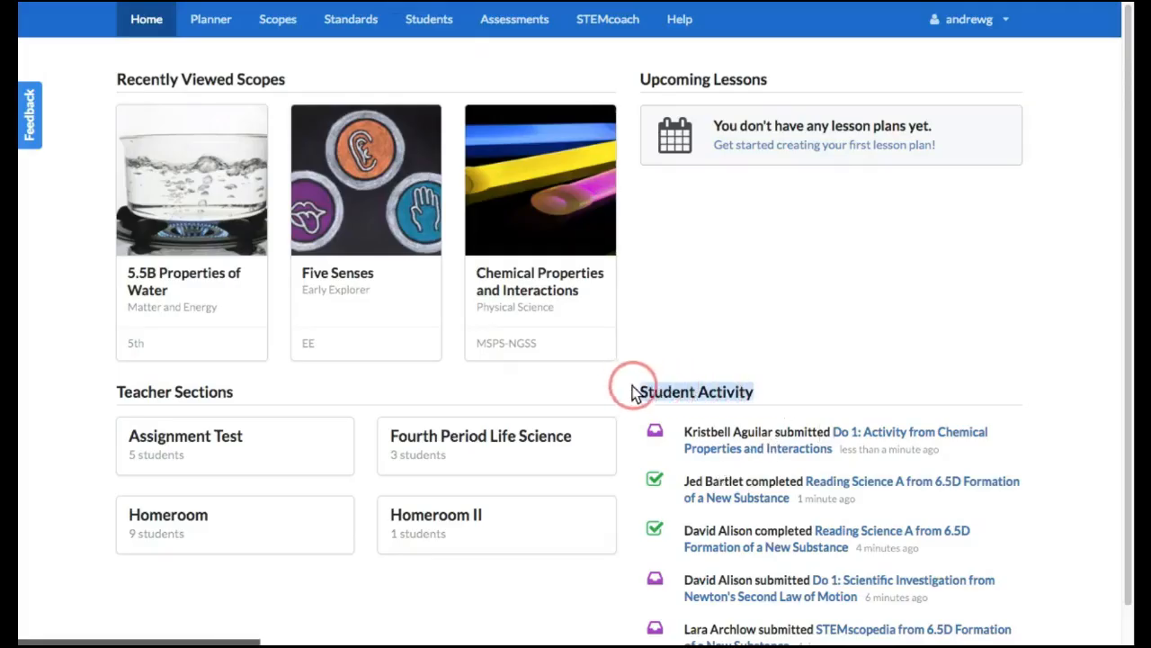
pyautogui.click(843, 433)
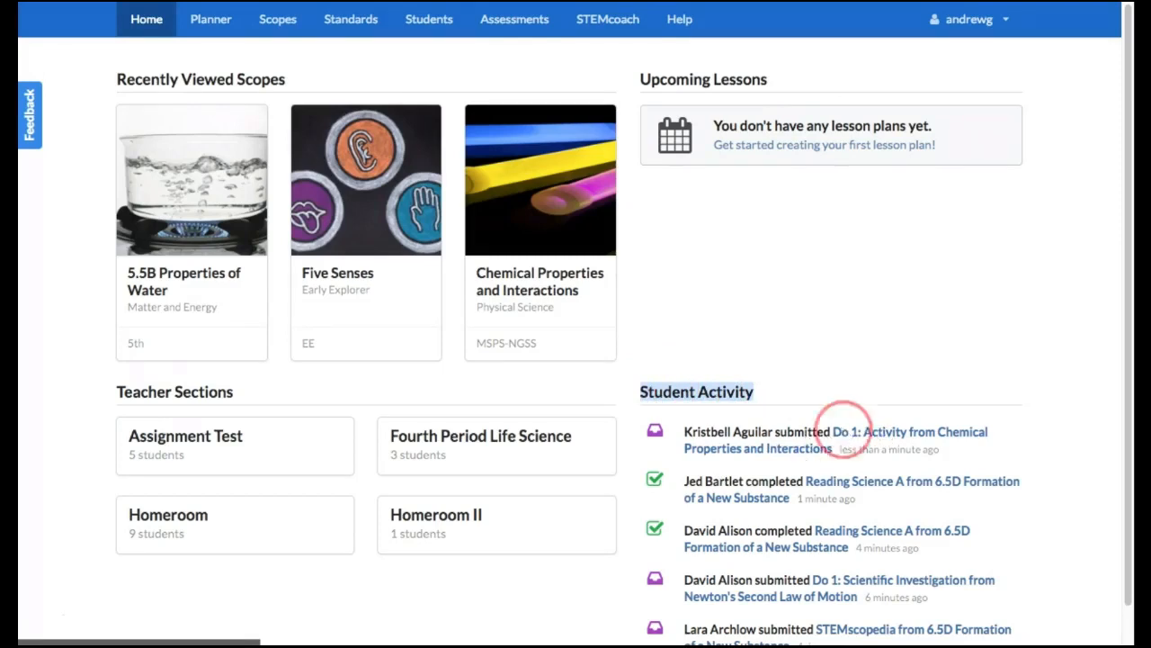
pyautogui.scroll(-1, 575, 360)
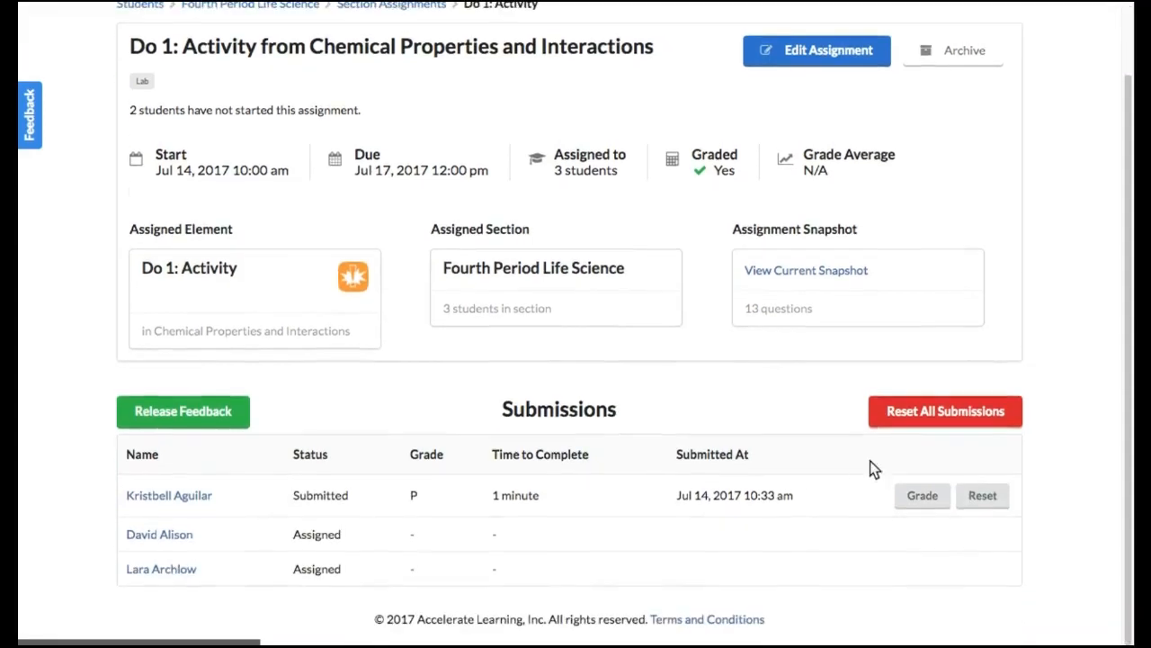
pyautogui.click(908, 494)
# Review the student's response to question 2 and its grading fields, and close the submission without grading it
pyautogui.scroll(-3, 591, 331)
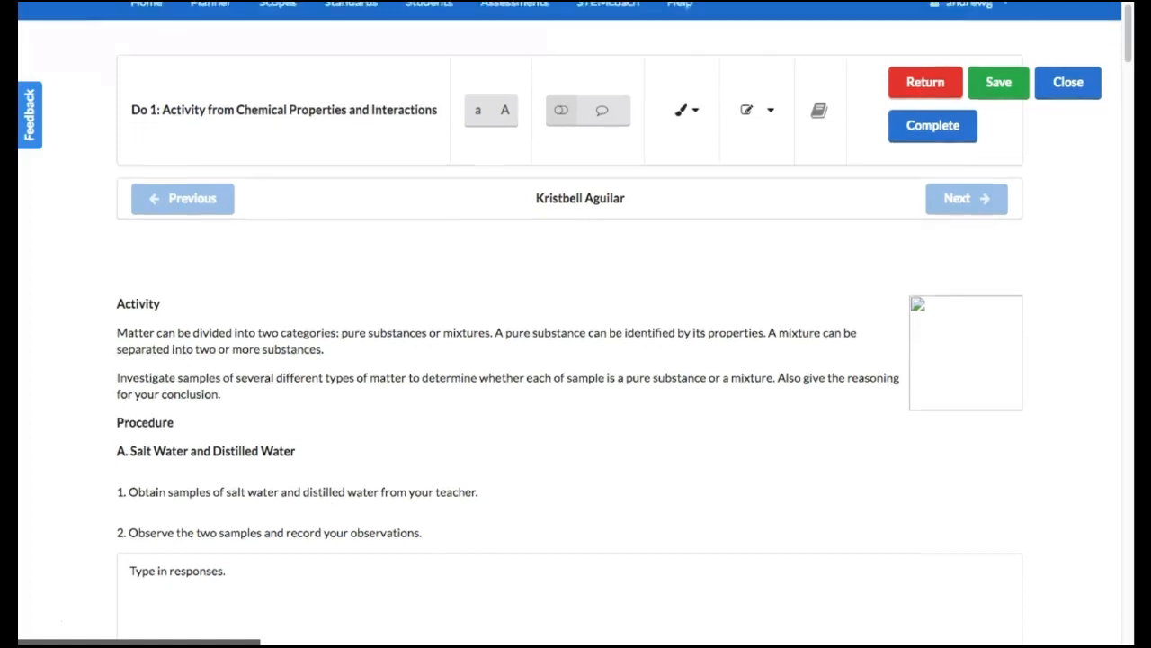
pyautogui.click(241, 297)
pyautogui.moveTo(241, 296); pyautogui.dragTo(108, 296)
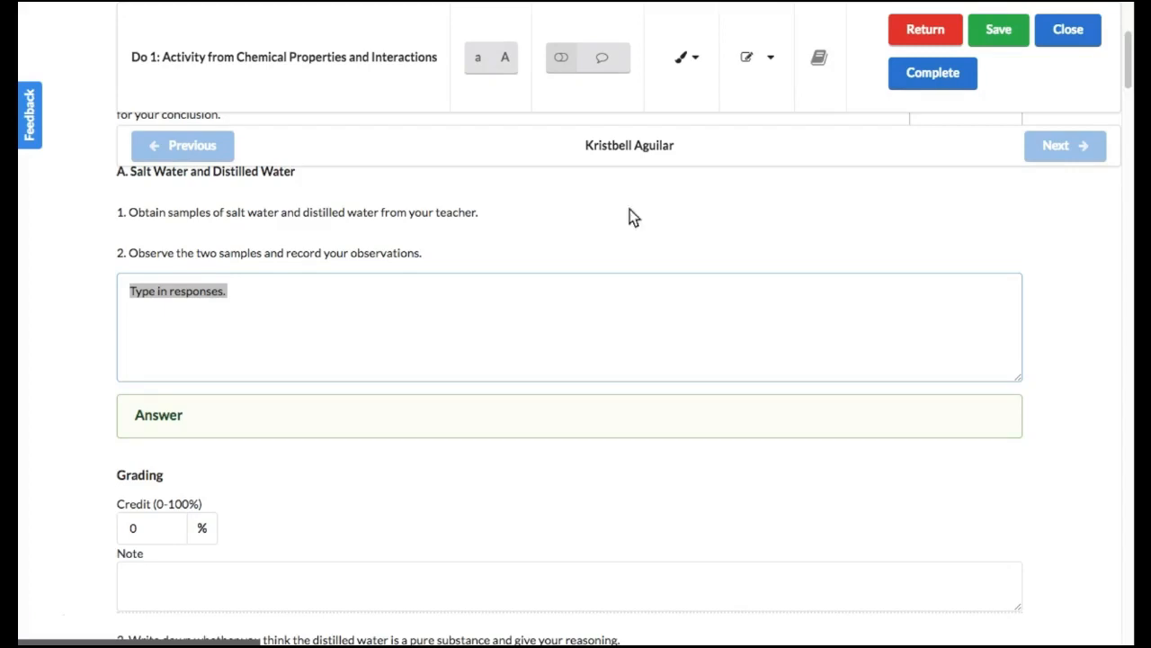
pyautogui.click(1079, 36)
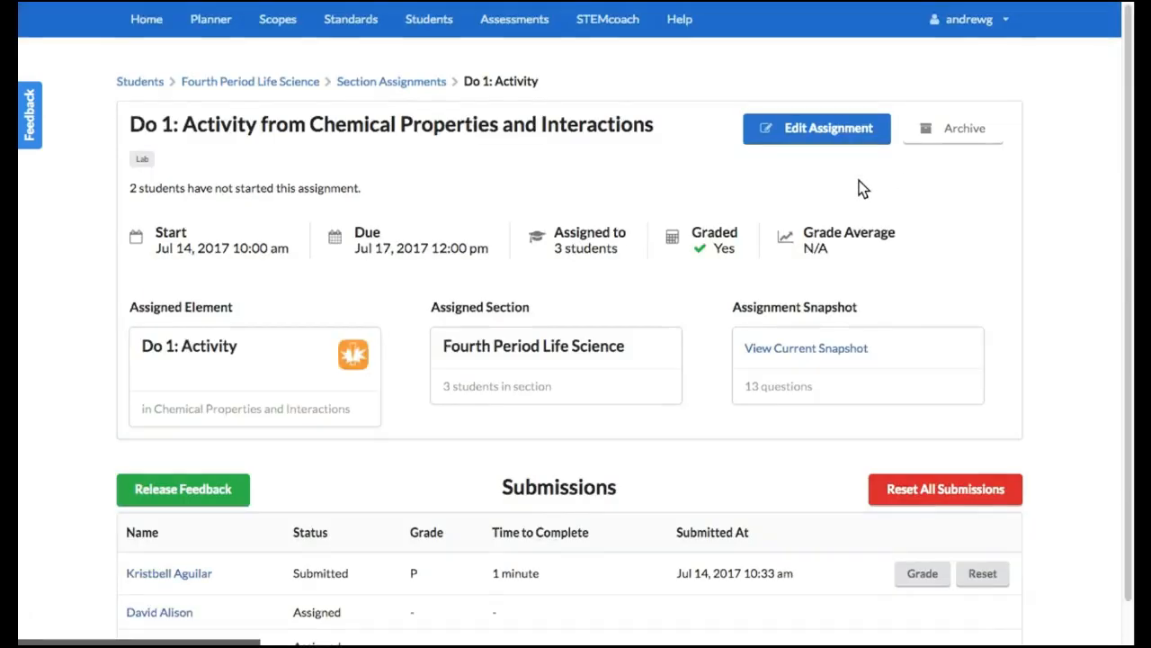
# Open the new assignment form for the student Pre-Assessment of the Fourth Grade scope 4.5C Mixtures
pyautogui.click(263, 20)
pyautogui.click(256, 200)
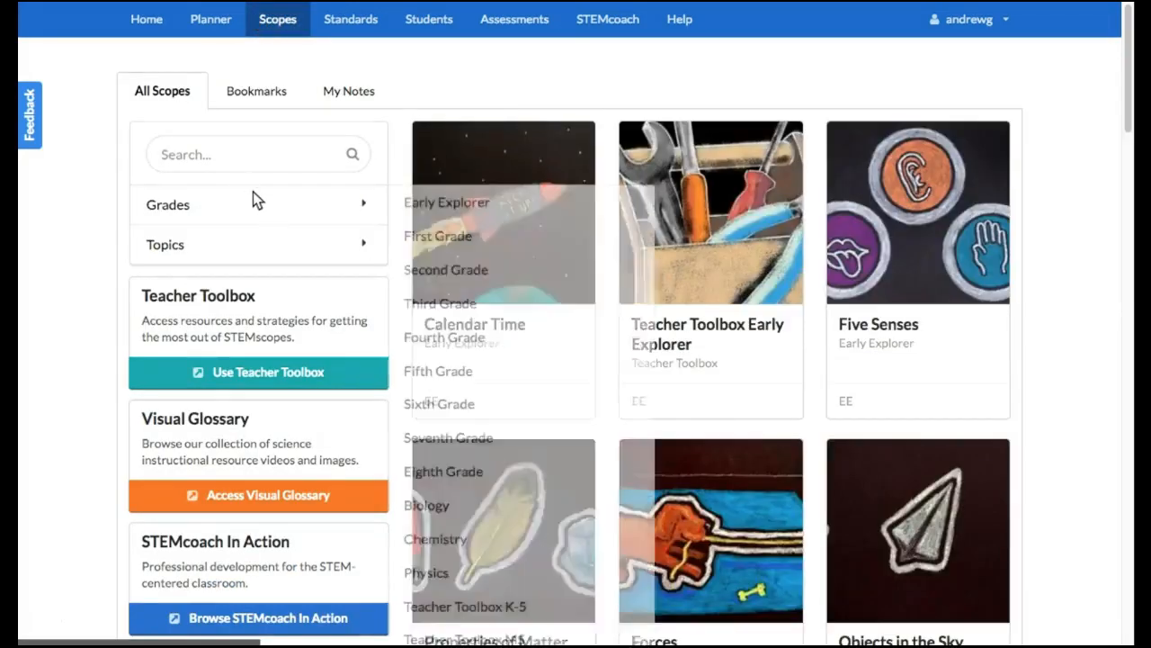
pyautogui.click(496, 346)
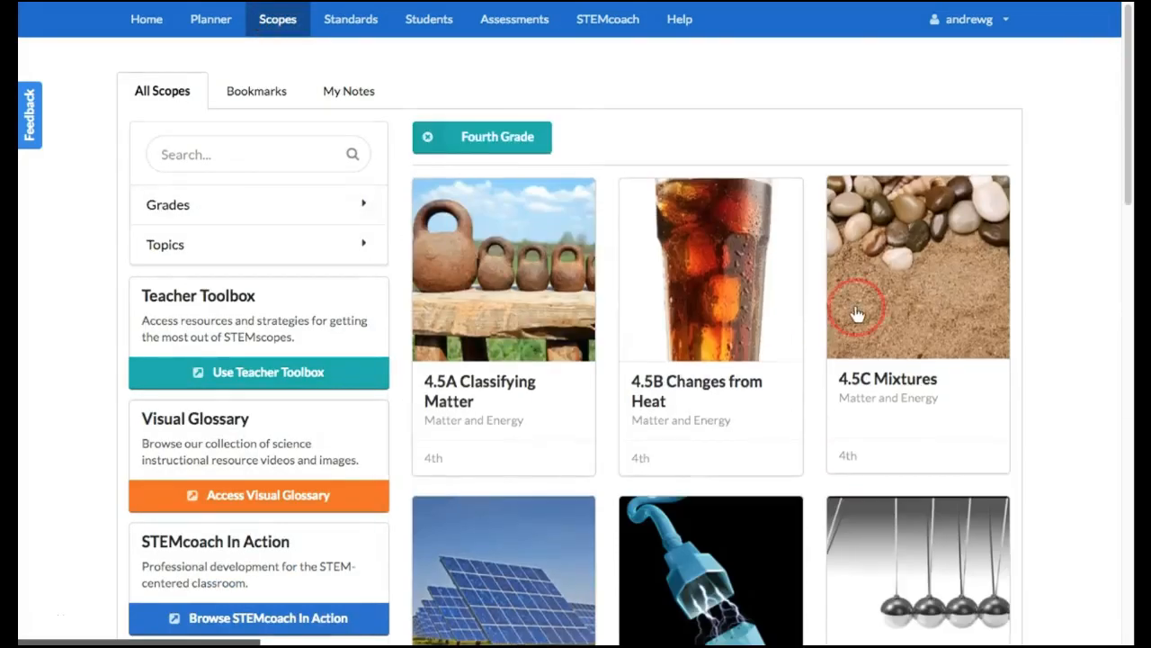
pyautogui.click(852, 312)
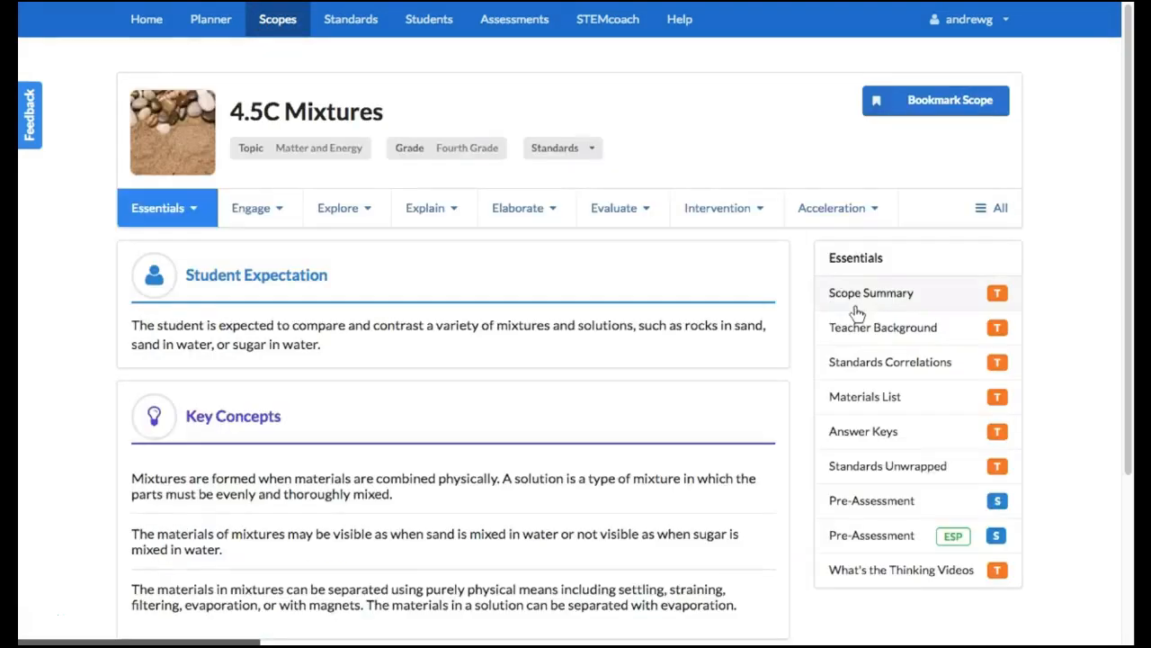
pyautogui.click(884, 506)
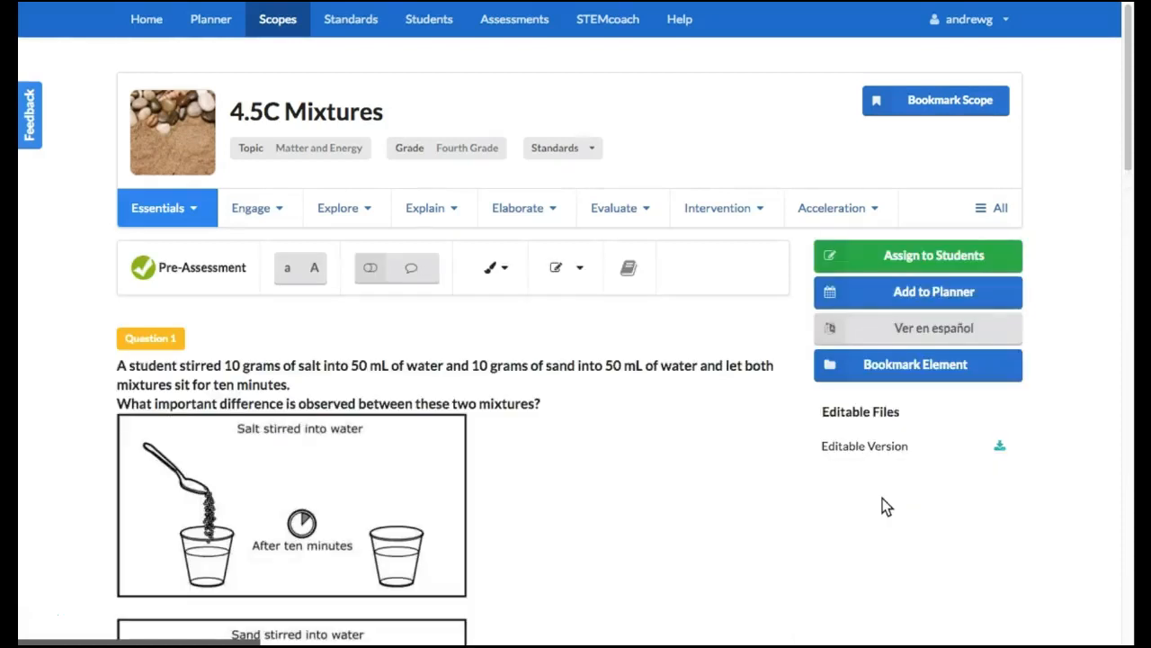
pyautogui.click(954, 258)
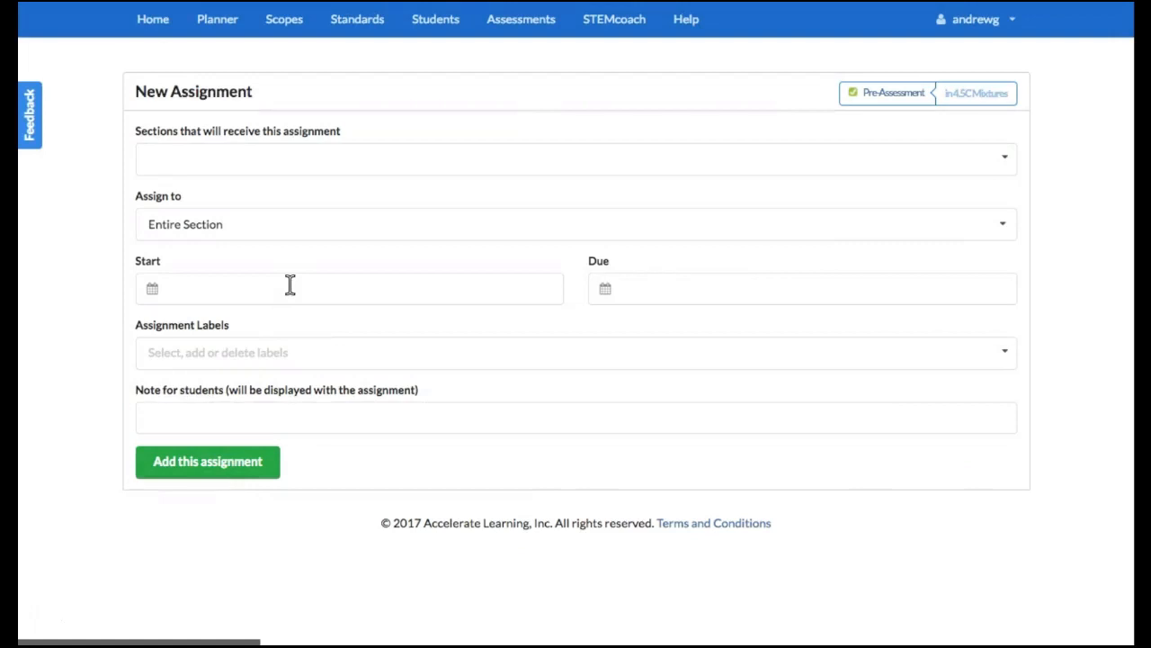
# Archive the Do 1: Activity assignment of the Fourth Period Life Science section
pyautogui.click(432, 27)
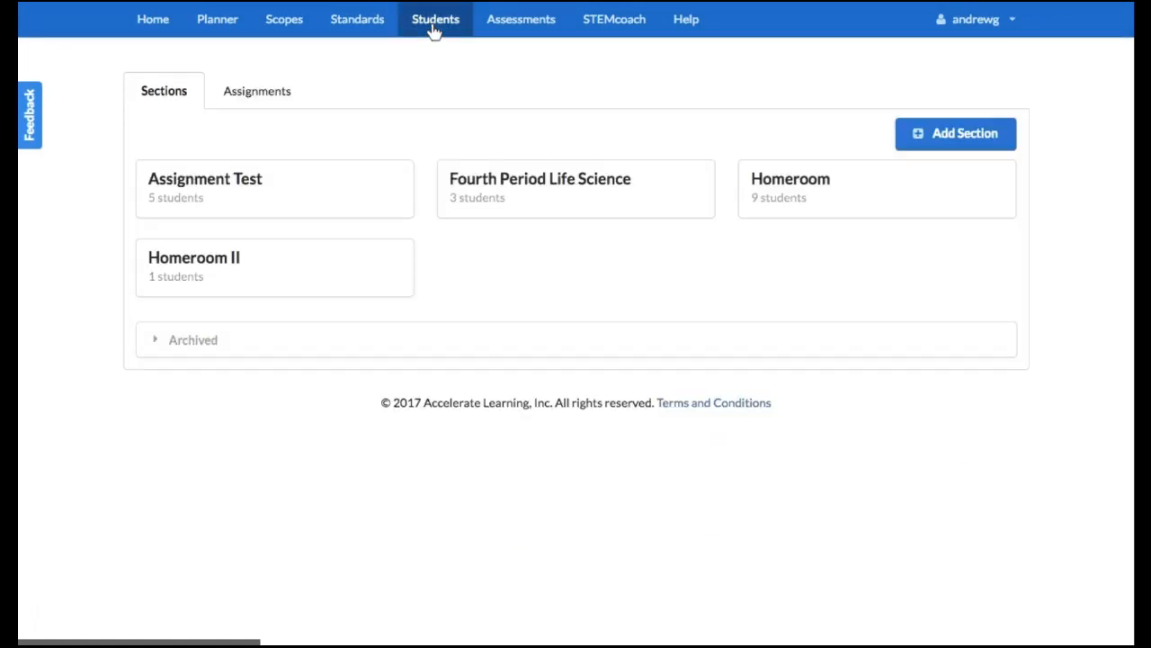
pyautogui.click(540, 193)
pyautogui.click(306, 171)
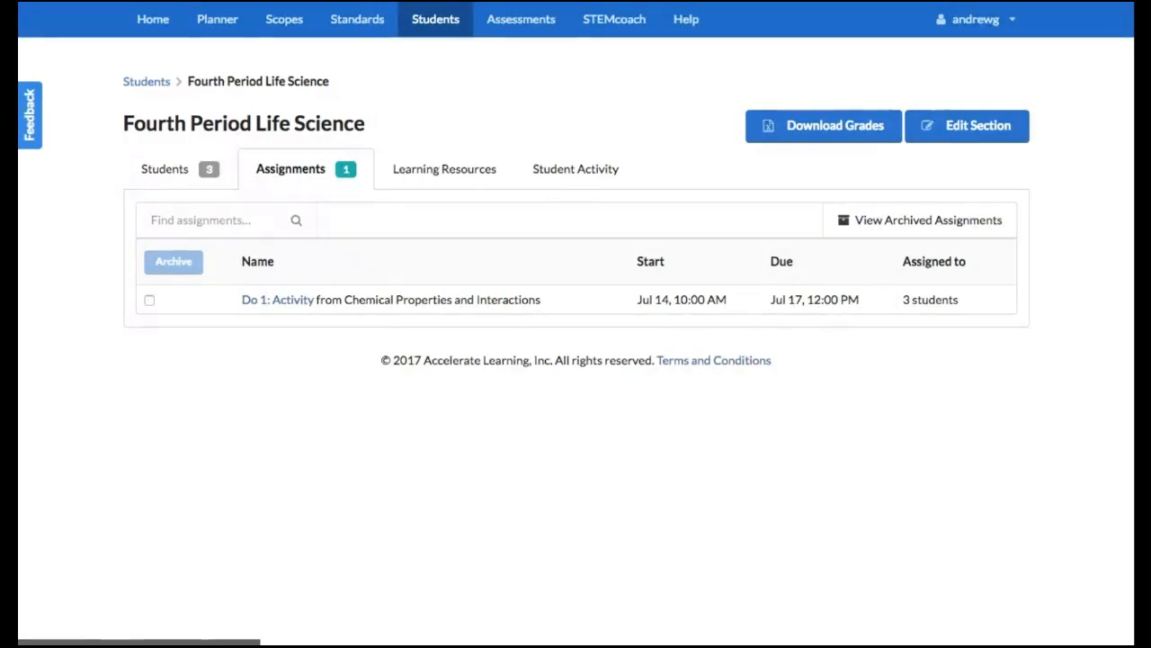
pyautogui.click(150, 299)
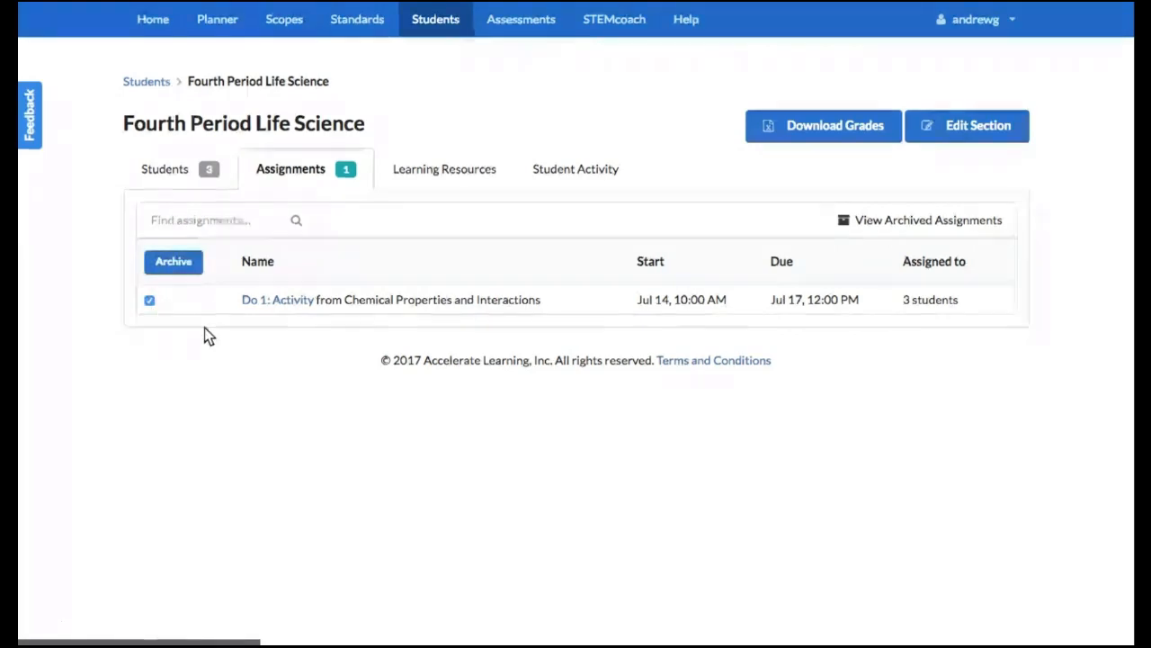
pyautogui.click(180, 262)
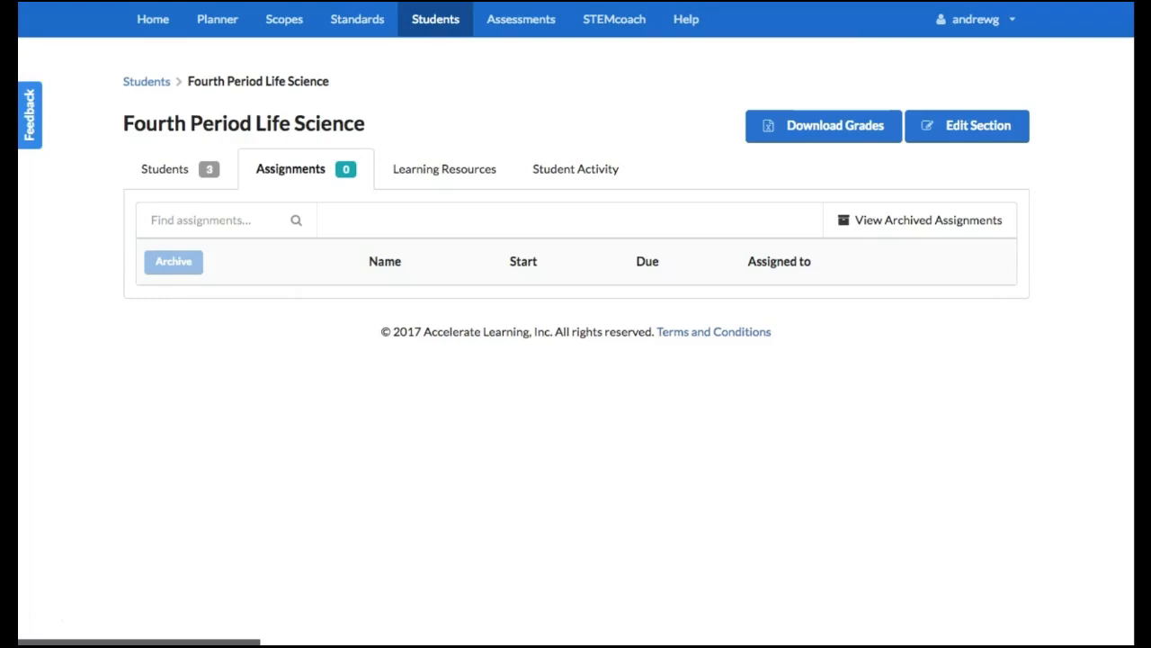
# Restore the Do 1: Activity assignment from the section's archived assignments
pyautogui.click(935, 223)
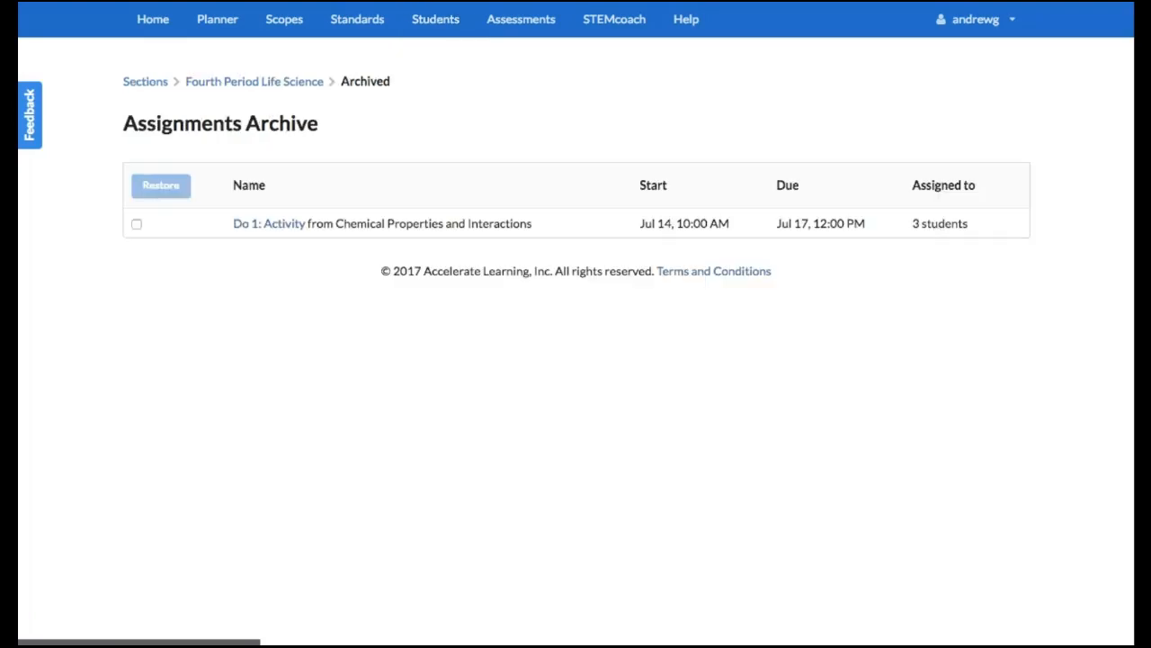
pyautogui.click(137, 224)
pyautogui.click(179, 186)
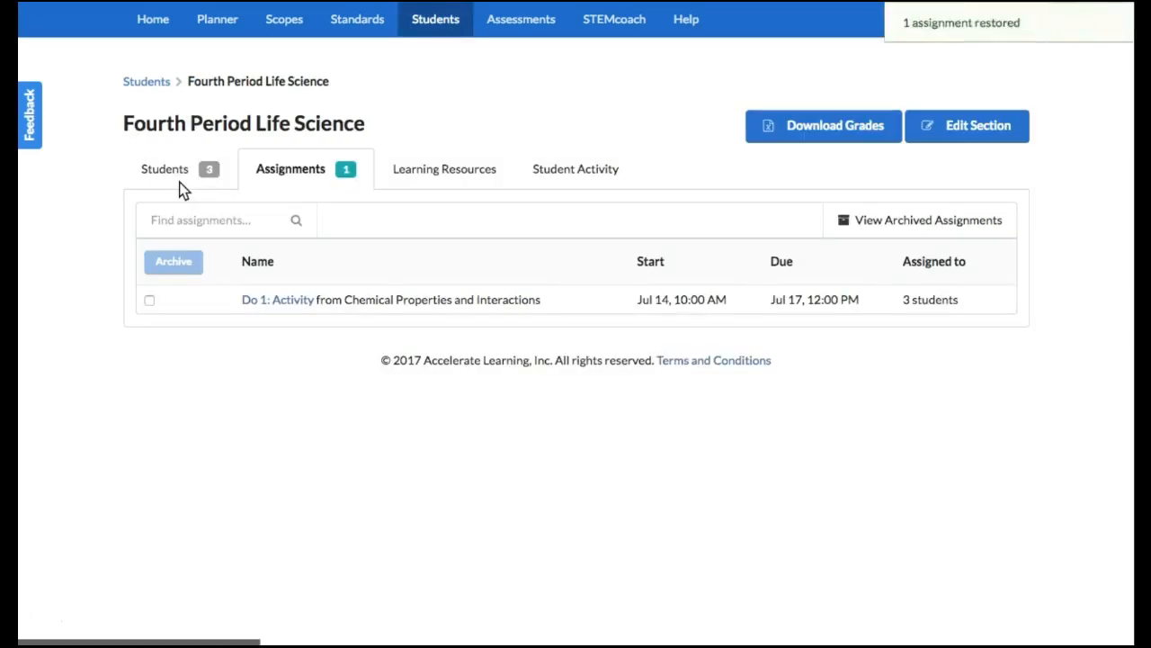